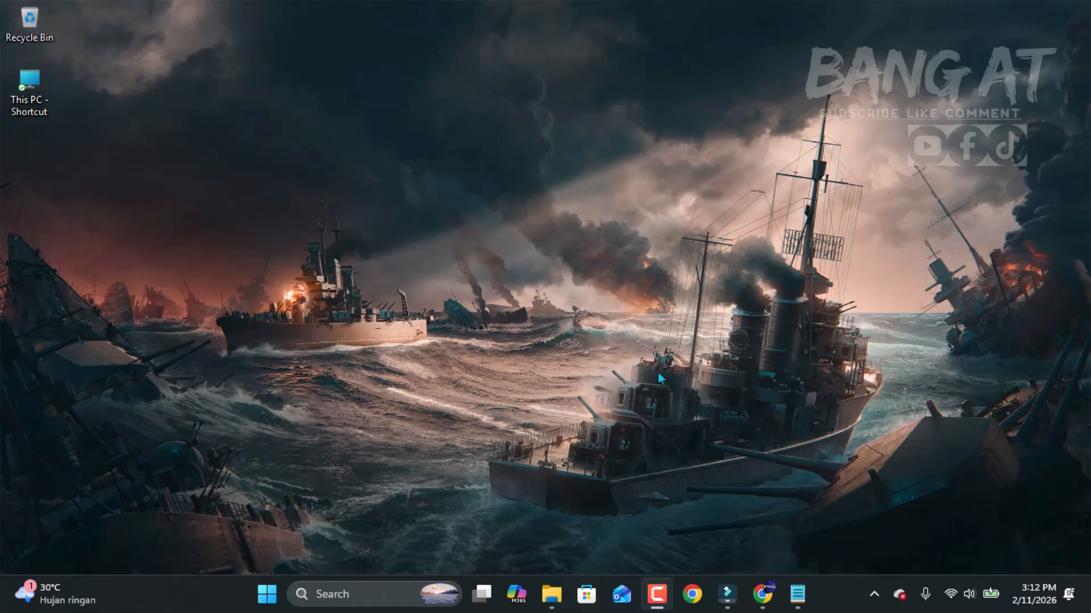
# Switch to Wondershare Filmora, maximize it, and import the Baru watermark image into a new 16:9 project
pyautogui.click(726, 603)
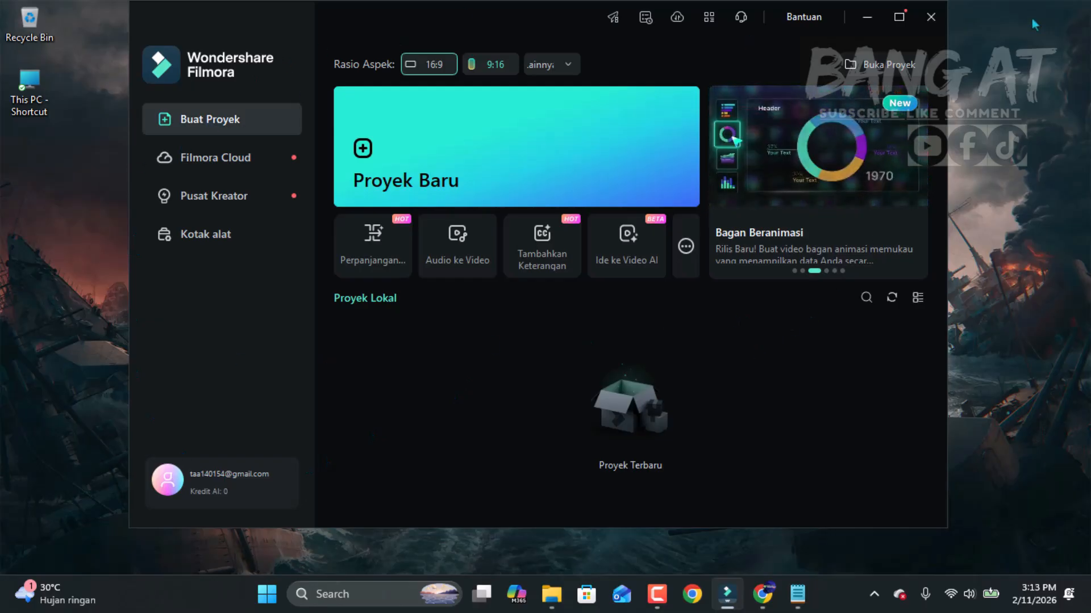
pyautogui.click(899, 17)
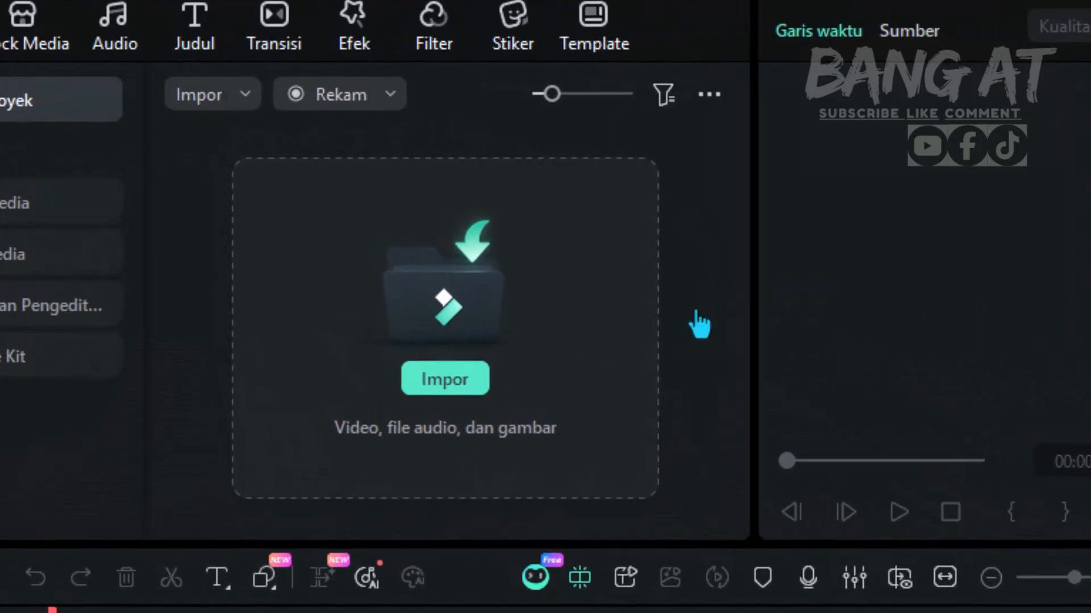
pyautogui.click(447, 388)
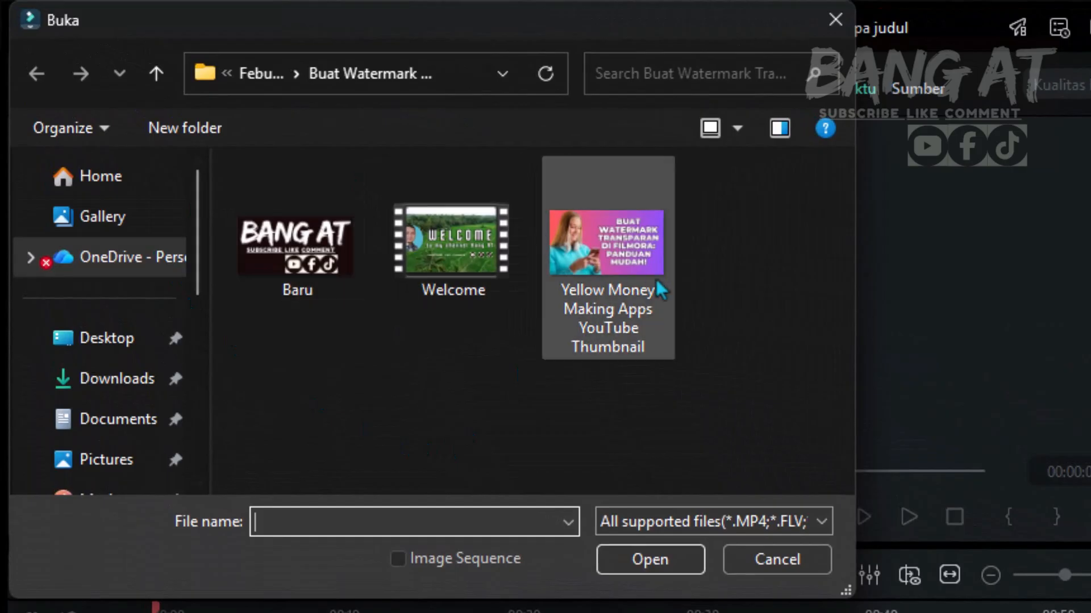
pyautogui.click(478, 279)
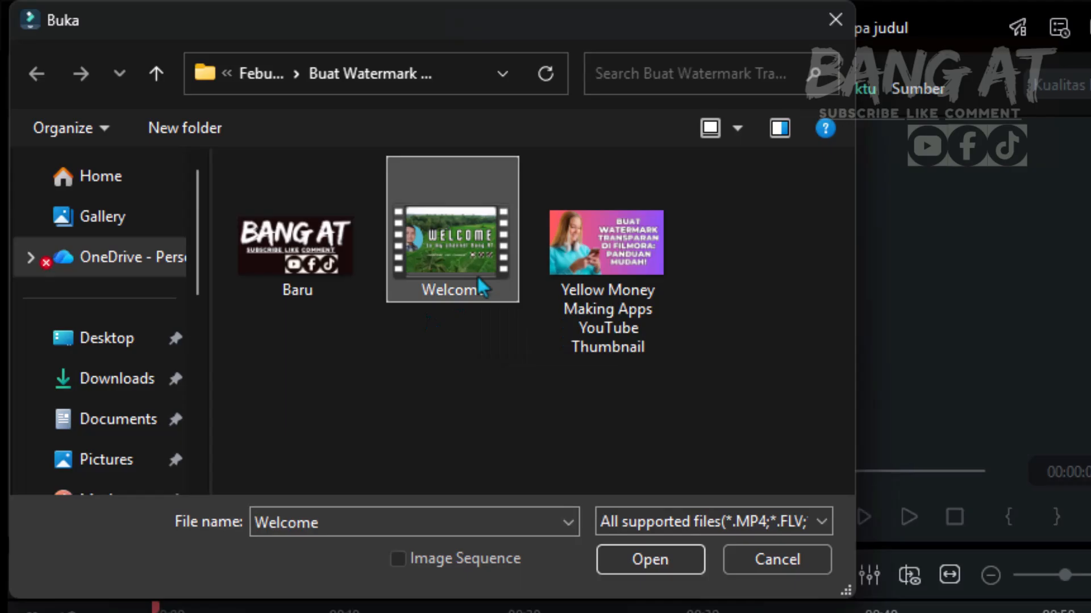
pyautogui.click(336, 291)
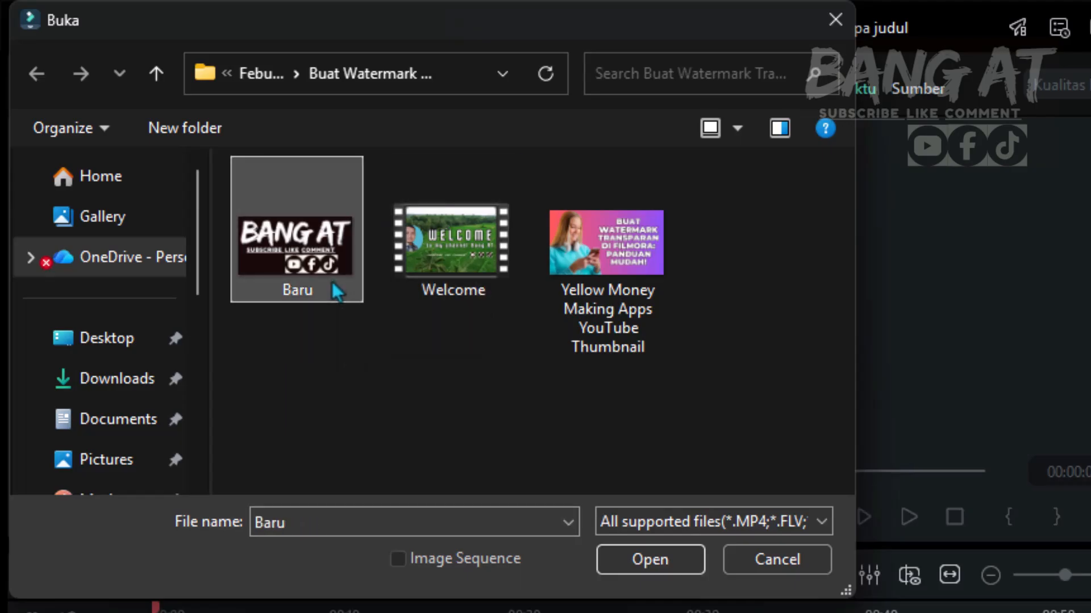
pyautogui.click(618, 565)
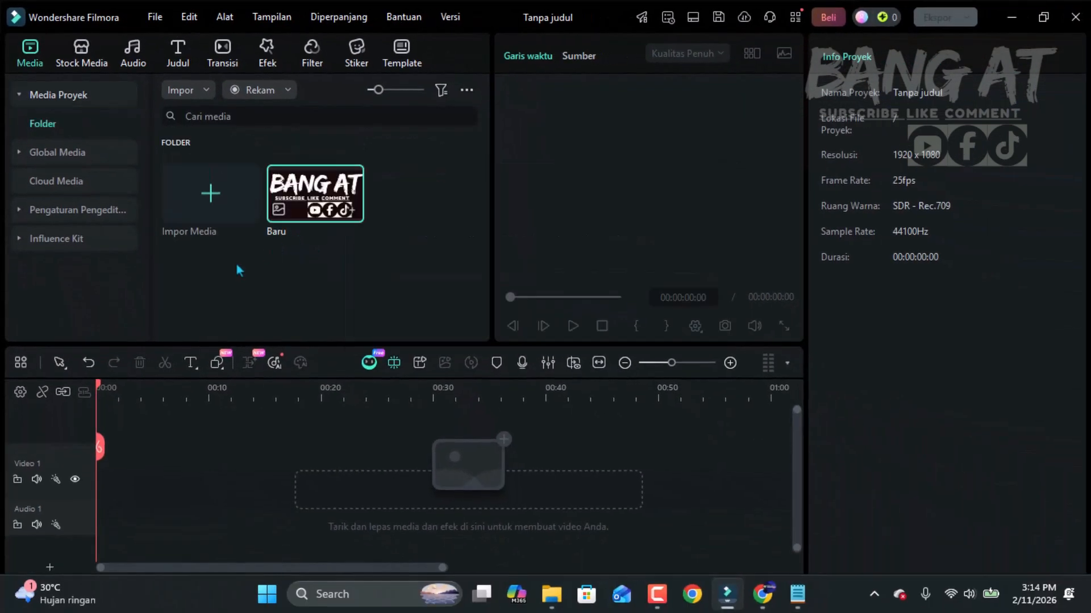
# Import the Welcome video into the project media
pyautogui.click(202, 194)
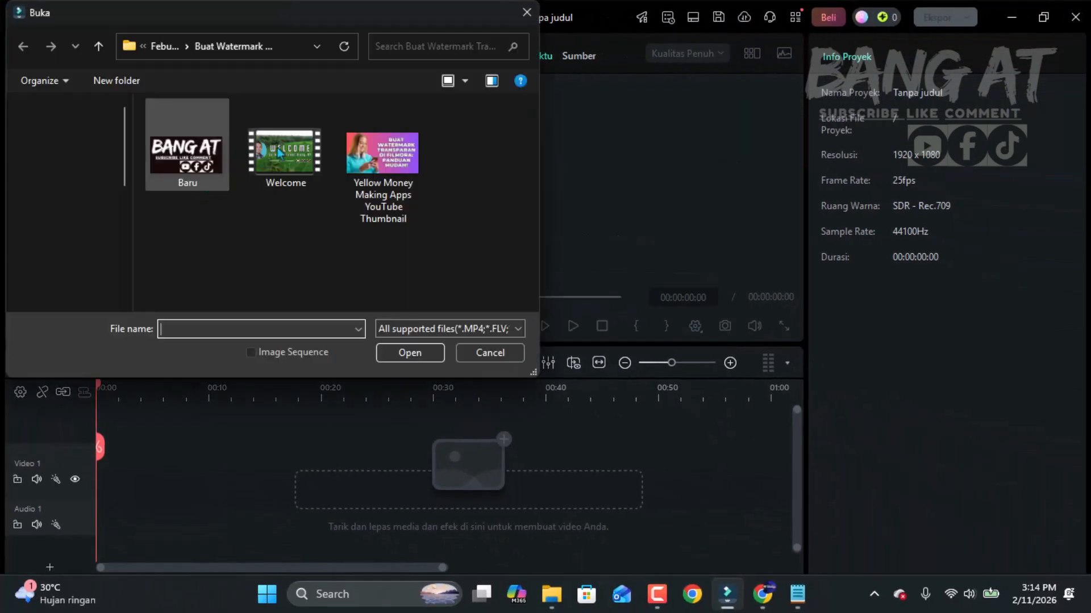
pyautogui.click(285, 149)
pyautogui.click(396, 351)
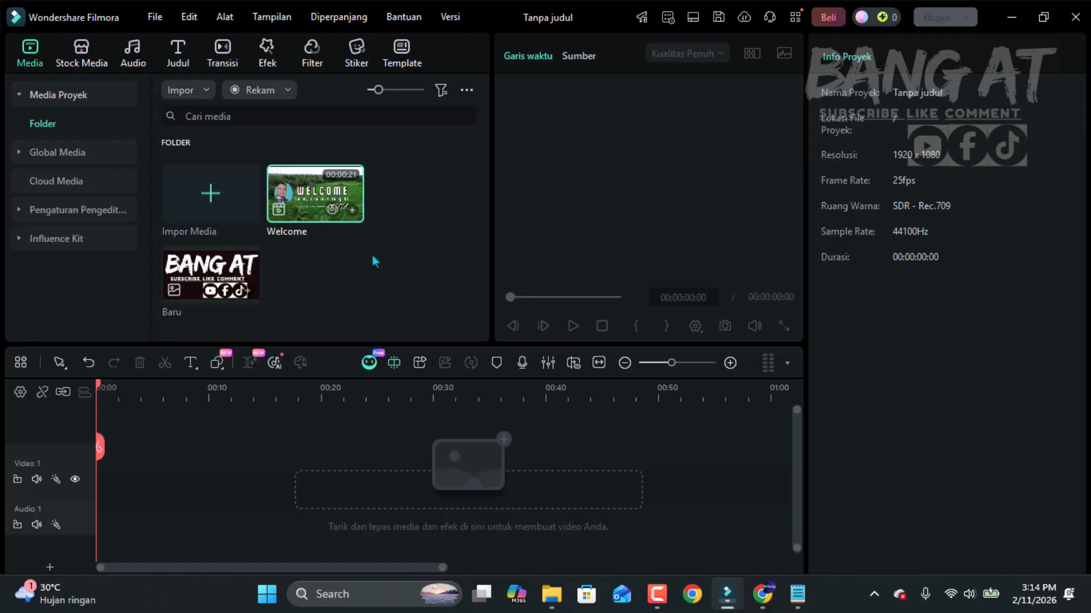
# Place the Welcome video at the start of the Video 1 track, matching the project to 1920x1080 30fps, and preview it
pyautogui.moveTo(310, 193); pyautogui.dragTo(97, 480)
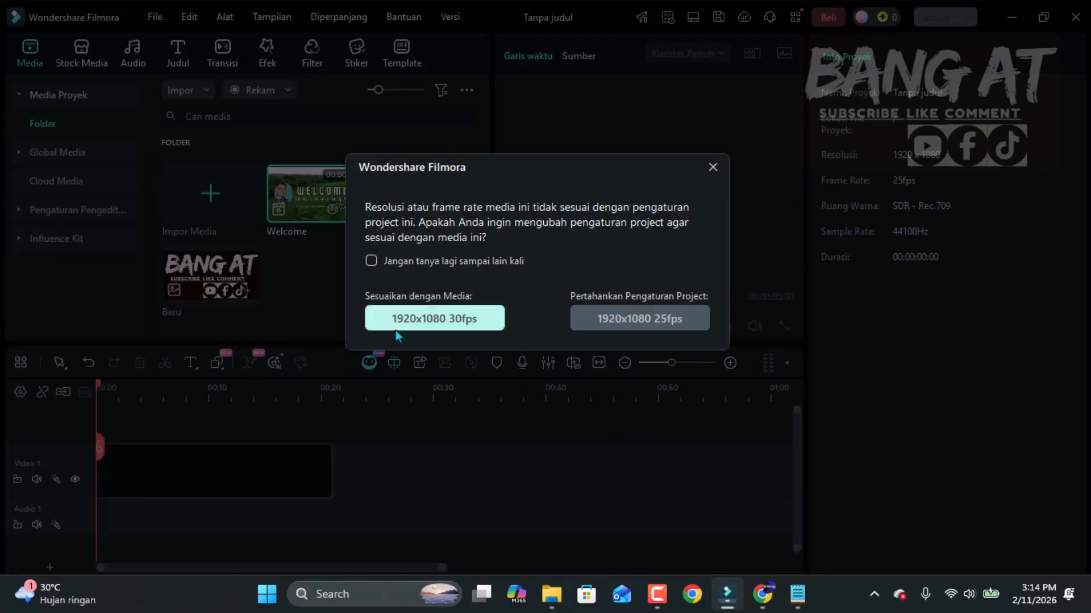
pyautogui.click(480, 327)
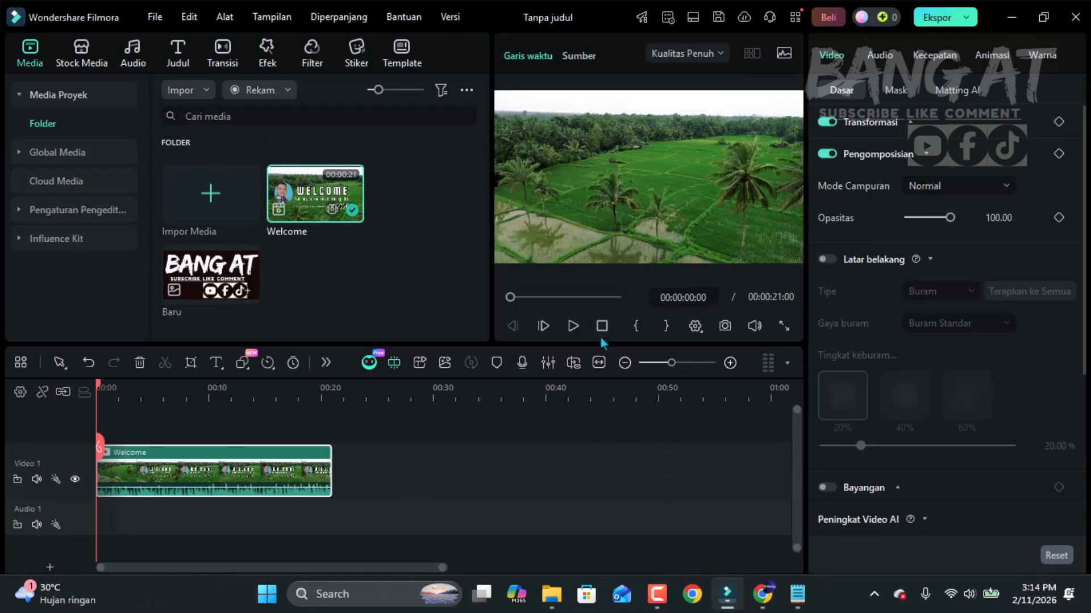
pyautogui.click(574, 327)
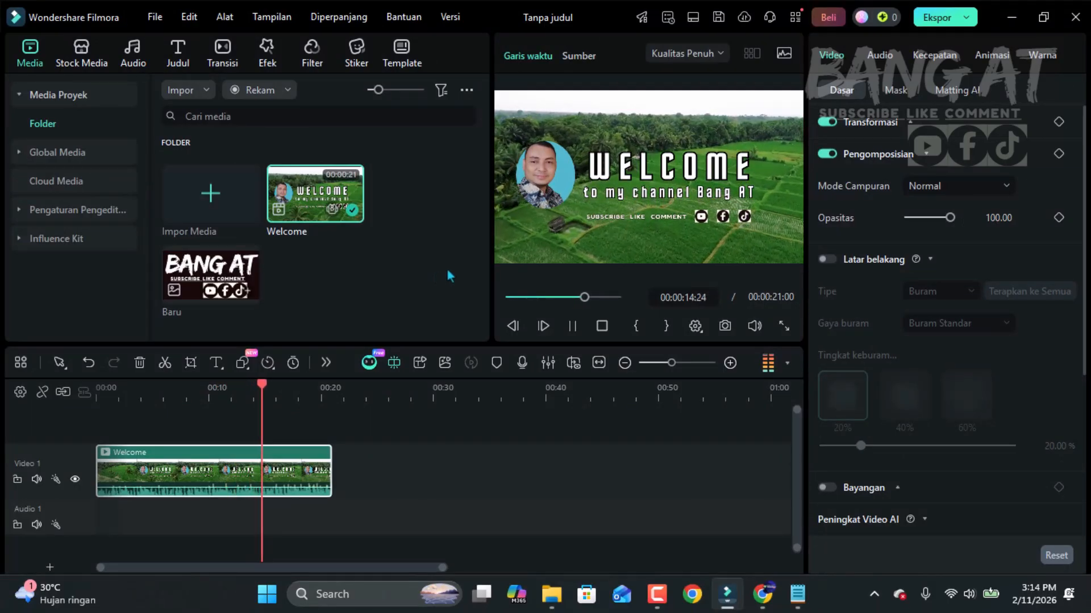
pyautogui.click(602, 326)
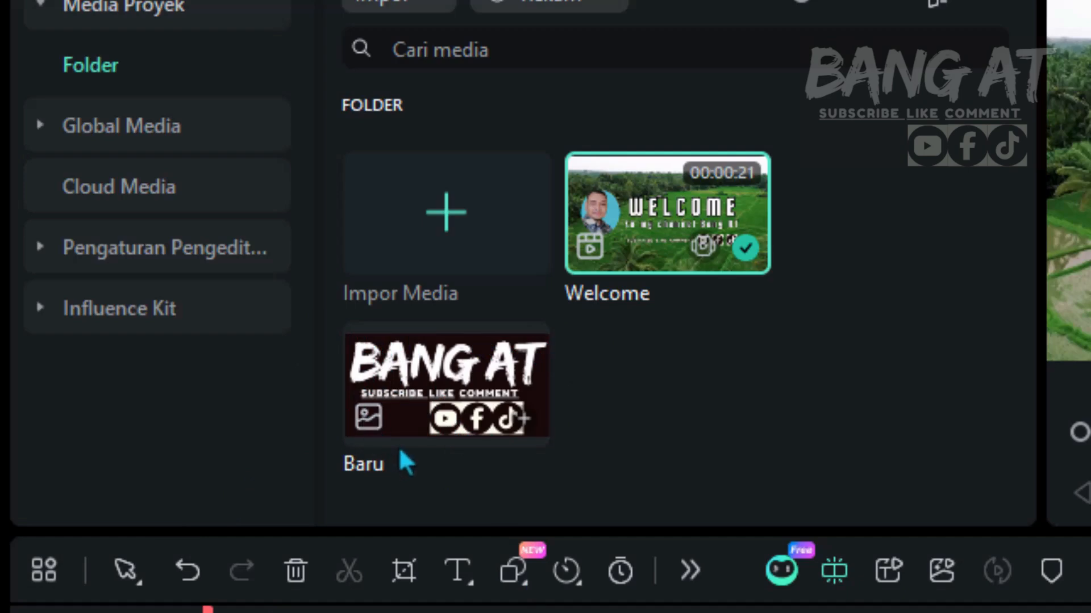
# Add the Baru image on a track above the Welcome clip, starting at 00:00, and extend it to the clip's full length
pyautogui.moveTo(419, 384); pyautogui.dragTo(206, 612)
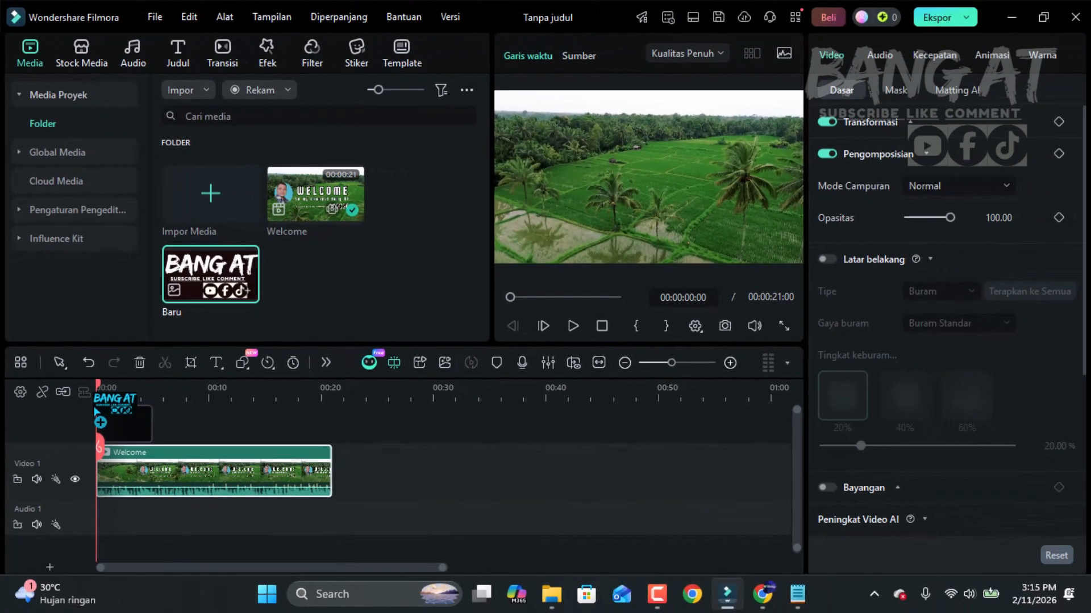
pyautogui.moveTo(96, 410); pyautogui.dragTo(92, 413)
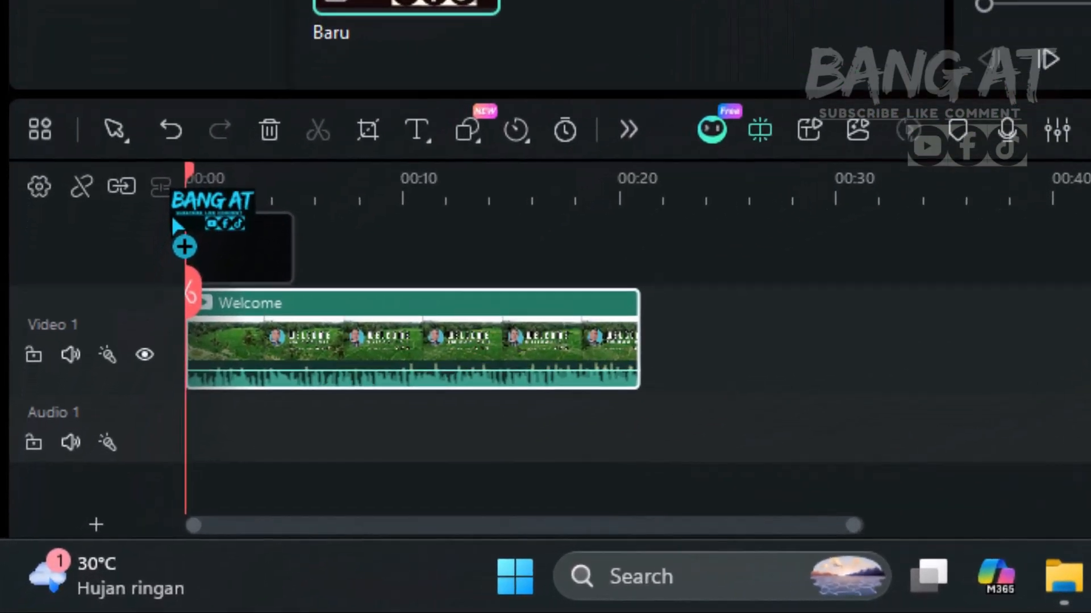
pyautogui.moveTo(178, 226); pyautogui.dragTo(178, 226)
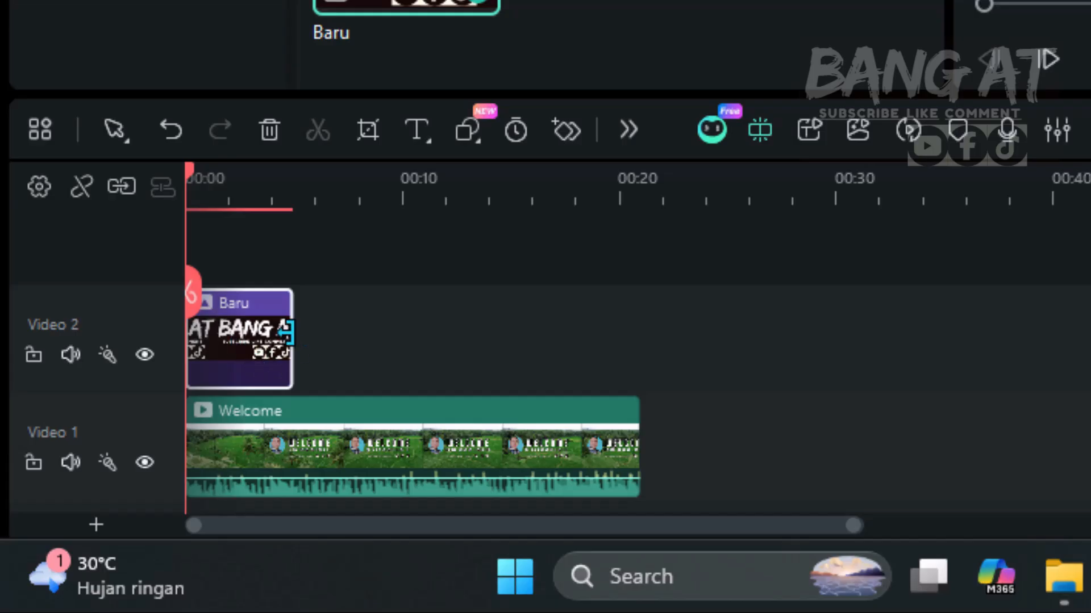
pyautogui.moveTo(285, 332); pyautogui.dragTo(639, 366)
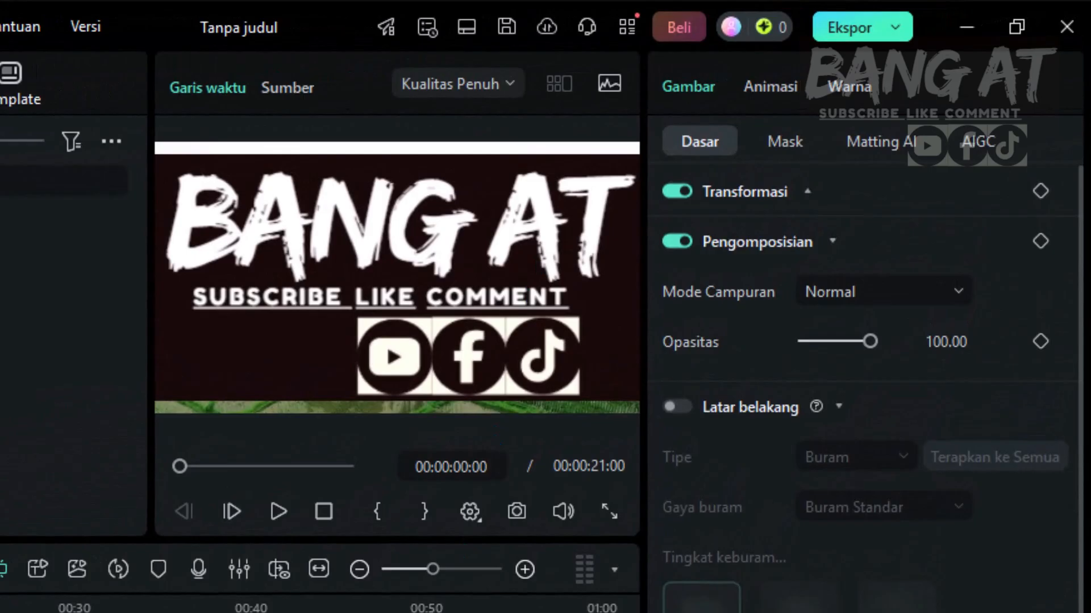
# Shrink the Baru watermark to a small logo and place it near the upper-right corner of the video frame
pyautogui.click(410, 296)
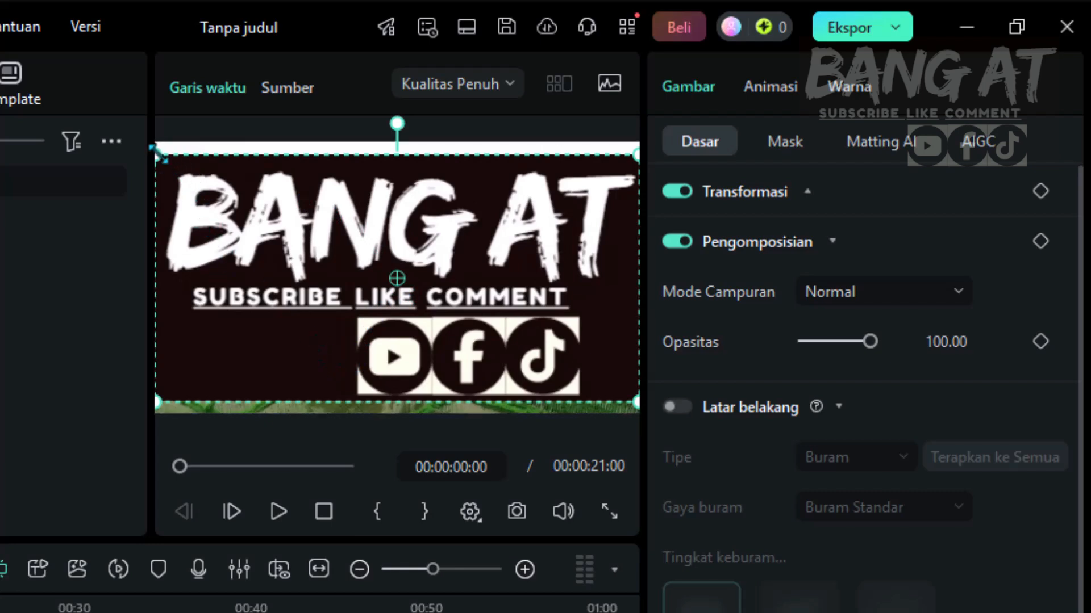
pyautogui.moveTo(159, 153); pyautogui.dragTo(240, 261)
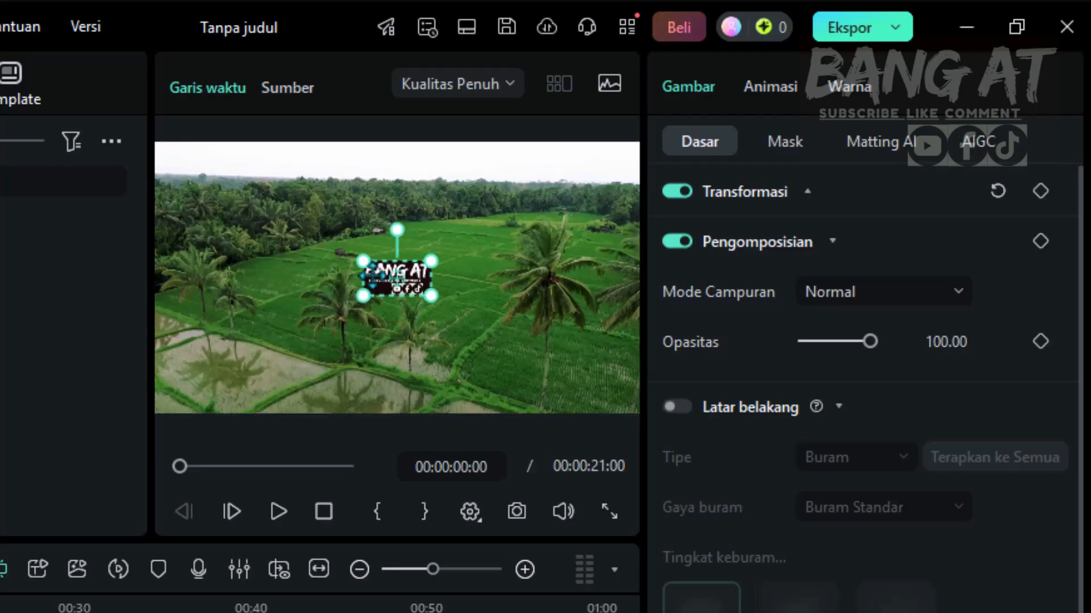
pyautogui.moveTo(361, 261); pyautogui.dragTo(569, 174)
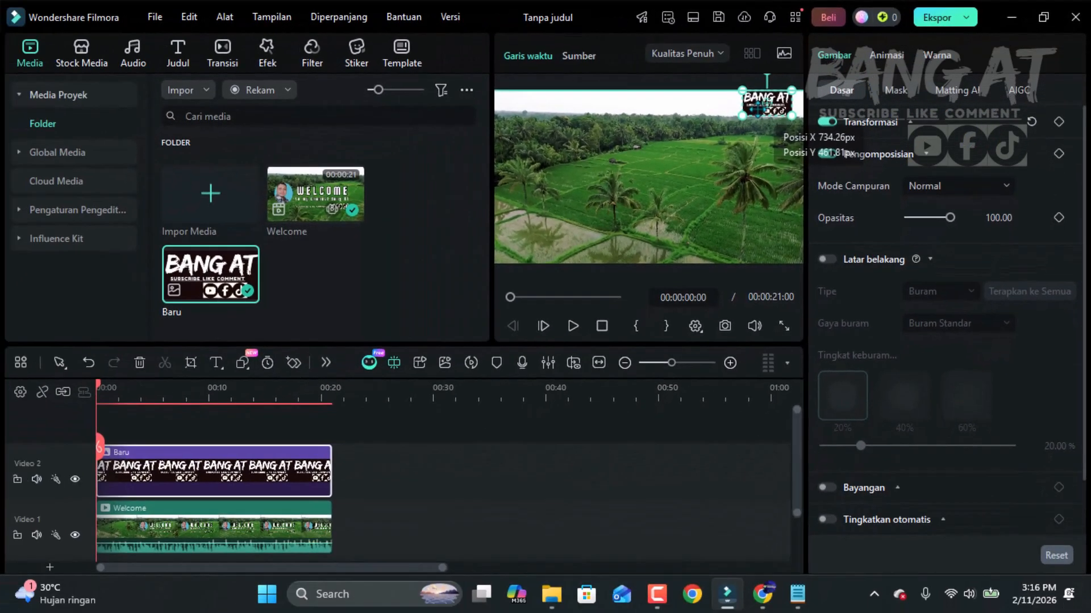
pyautogui.moveTo(757, 108); pyautogui.dragTo(759, 119)
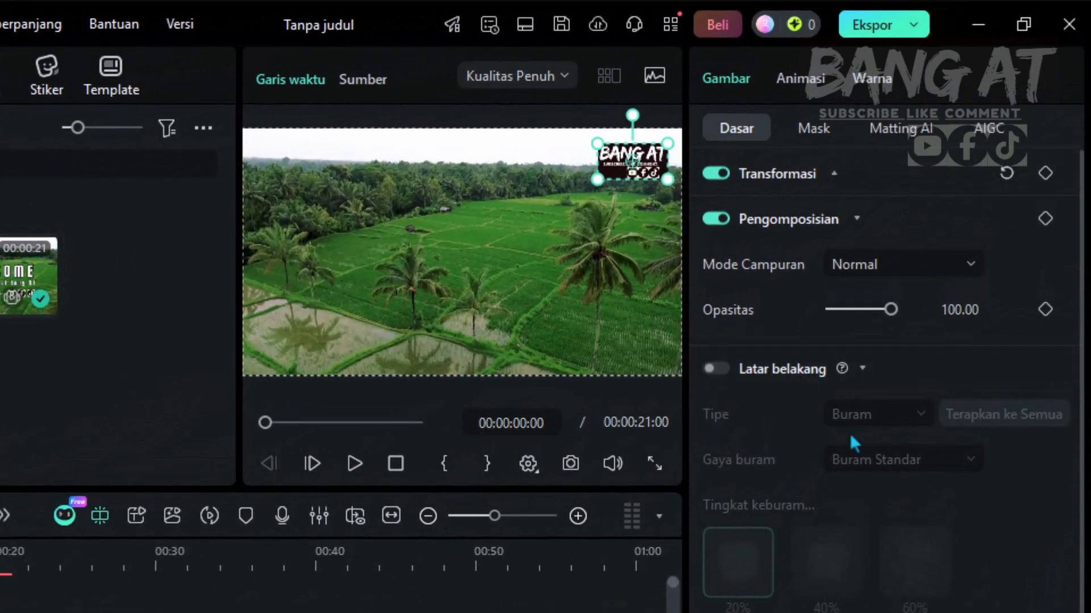
# Try the Exclusion blend mode on the Baru watermark
pyautogui.scroll(-3, 863, 571)
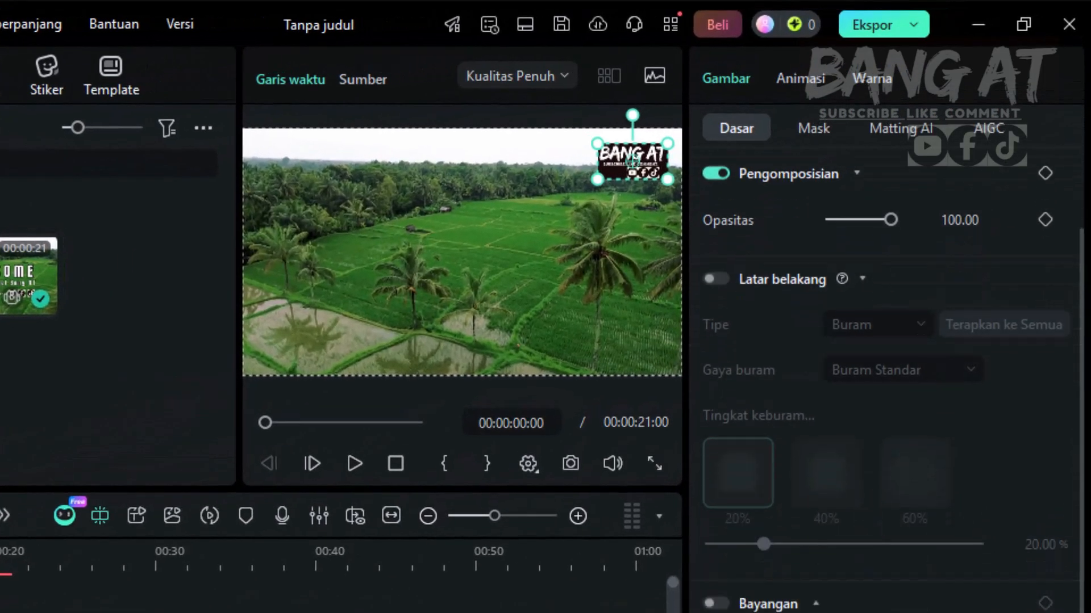
pyautogui.scroll(3, 812, 407)
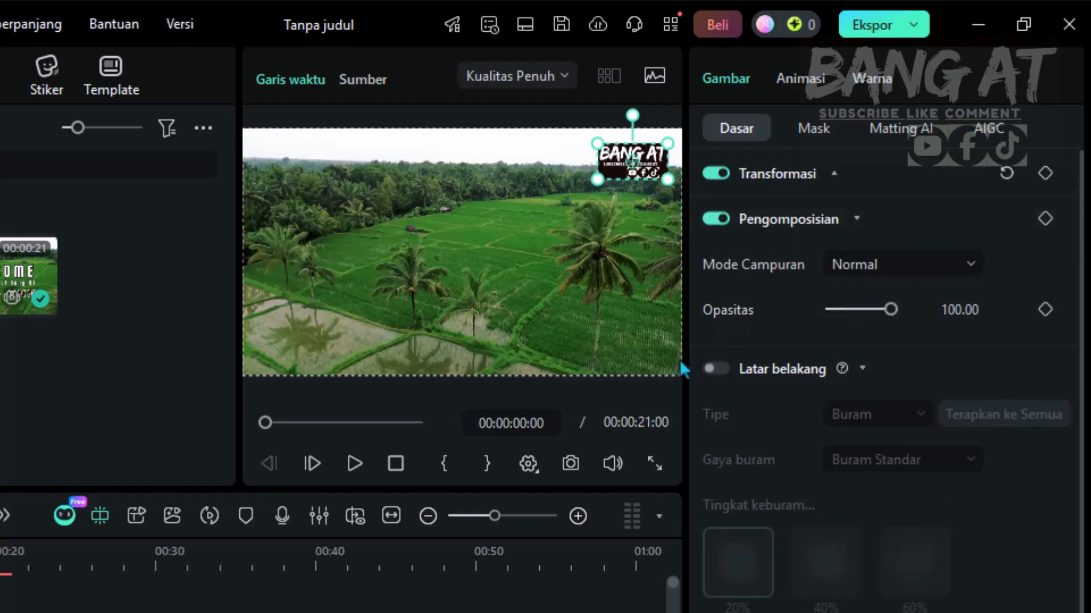
pyautogui.click(972, 263)
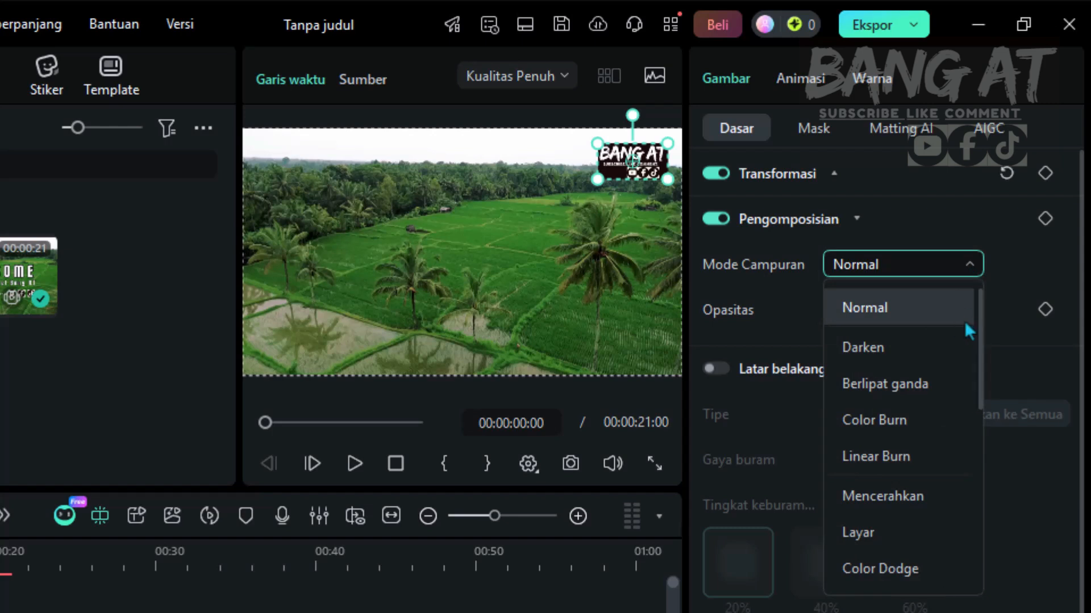
pyautogui.scroll(-5, 962, 330)
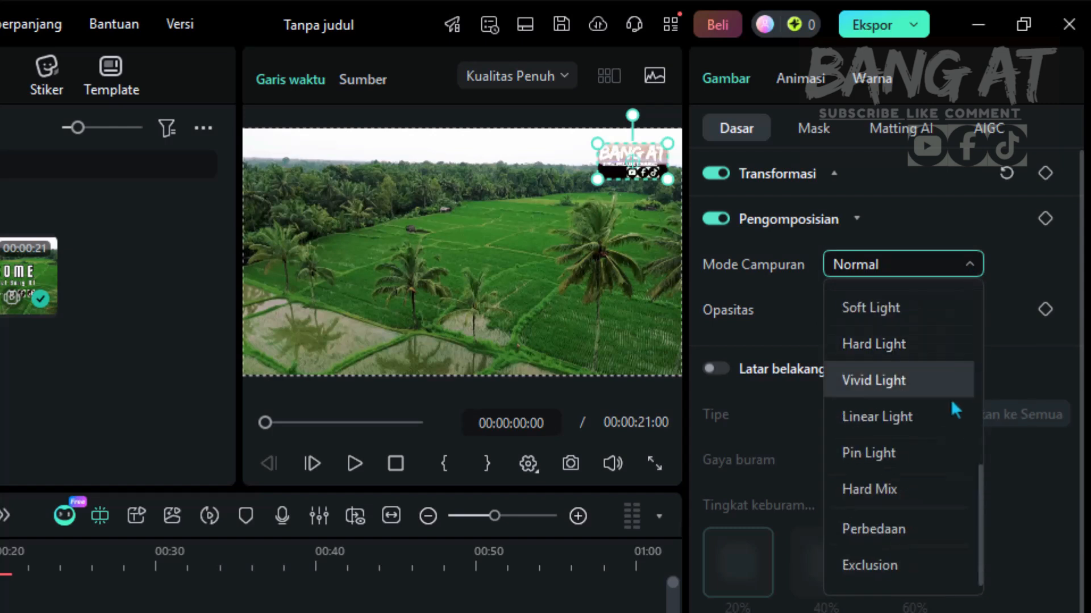
pyautogui.click(892, 574)
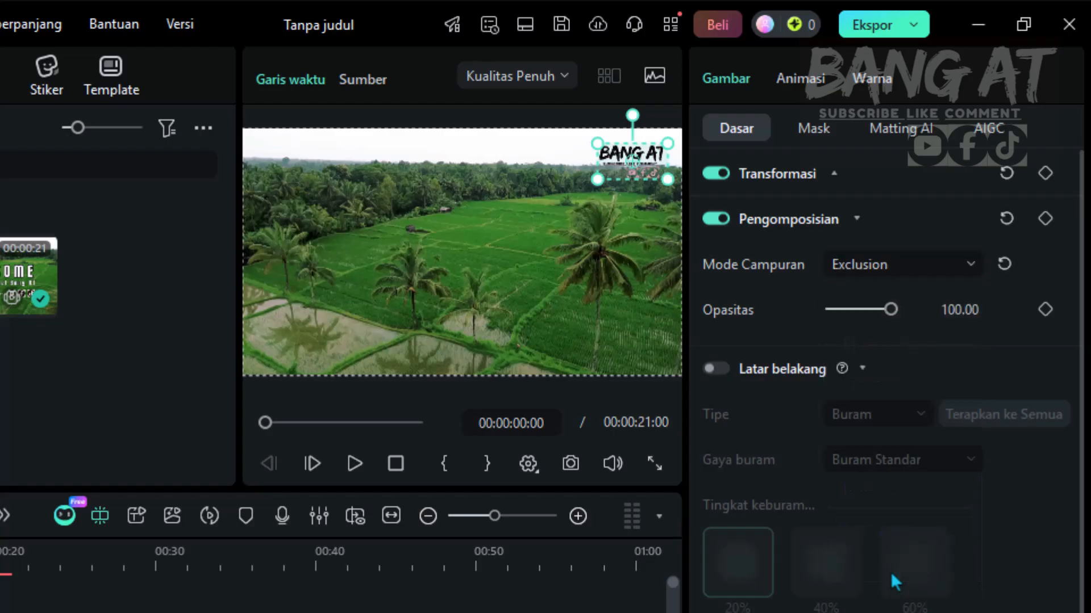
# Move the watermark to the centre of the video frame and enlarge it to cover most of the picture
pyautogui.moveTo(596, 179); pyautogui.dragTo(503, 227)
pyautogui.moveTo(618, 176); pyautogui.dragTo(483, 266)
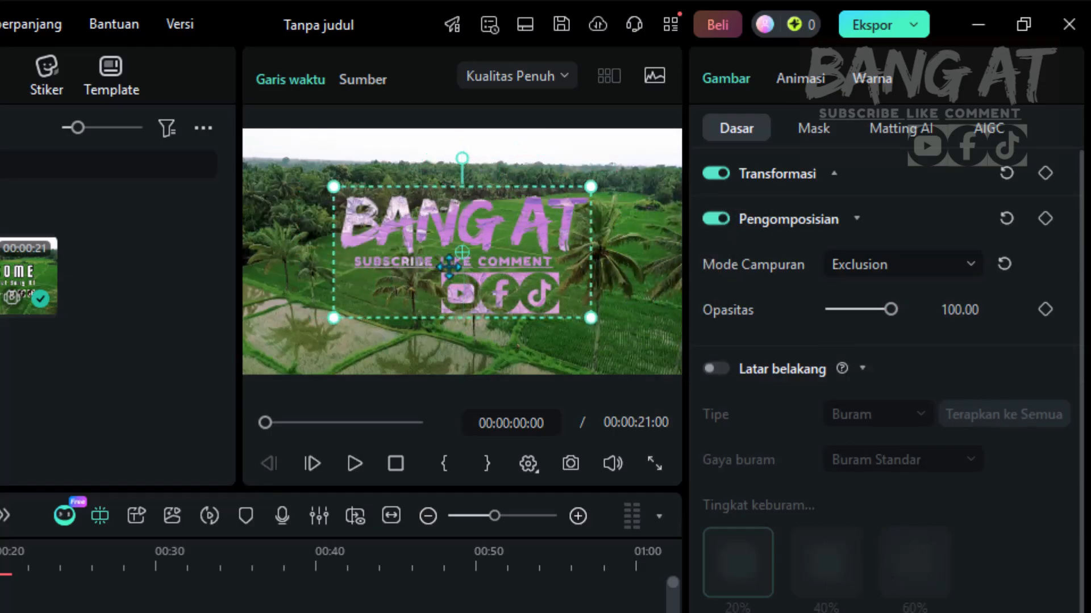
pyautogui.moveTo(335, 192); pyautogui.dragTo(295, 173)
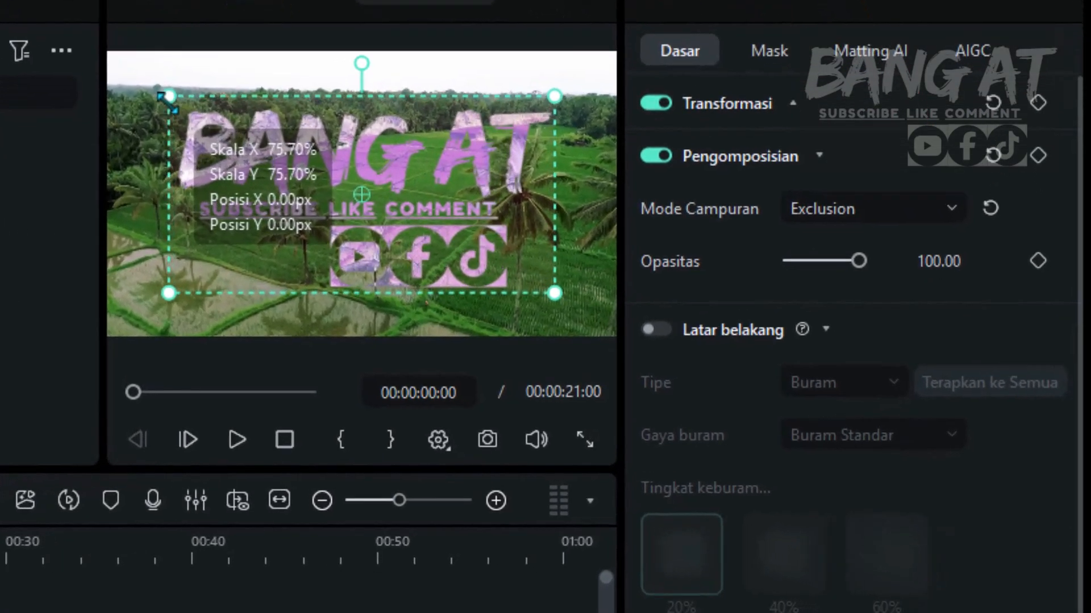
pyautogui.moveTo(168, 102); pyautogui.dragTo(167, 103)
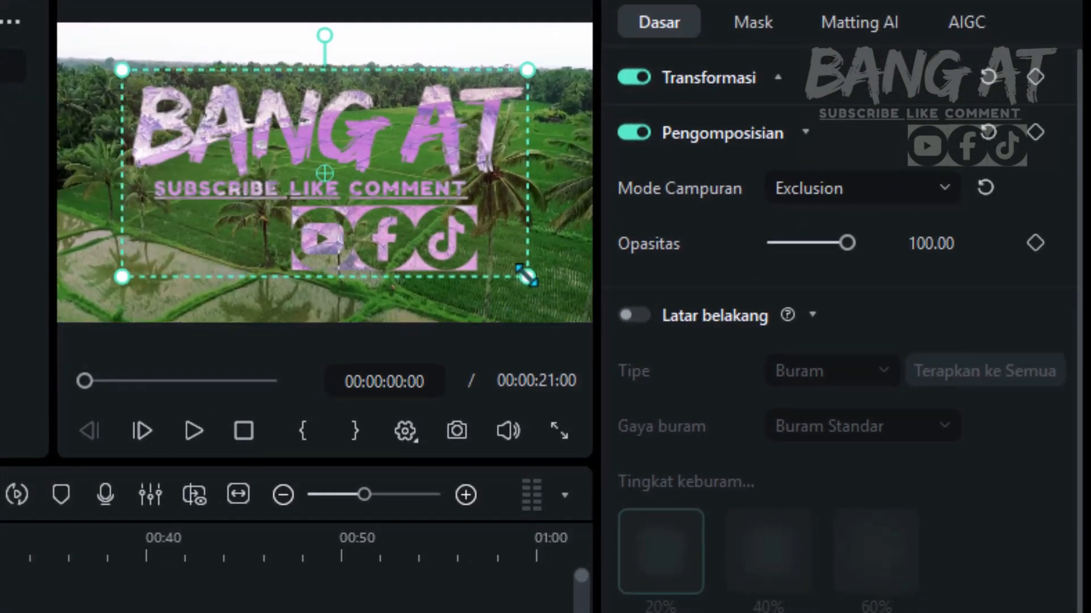
pyautogui.moveTo(526, 277); pyautogui.dragTo(541, 284)
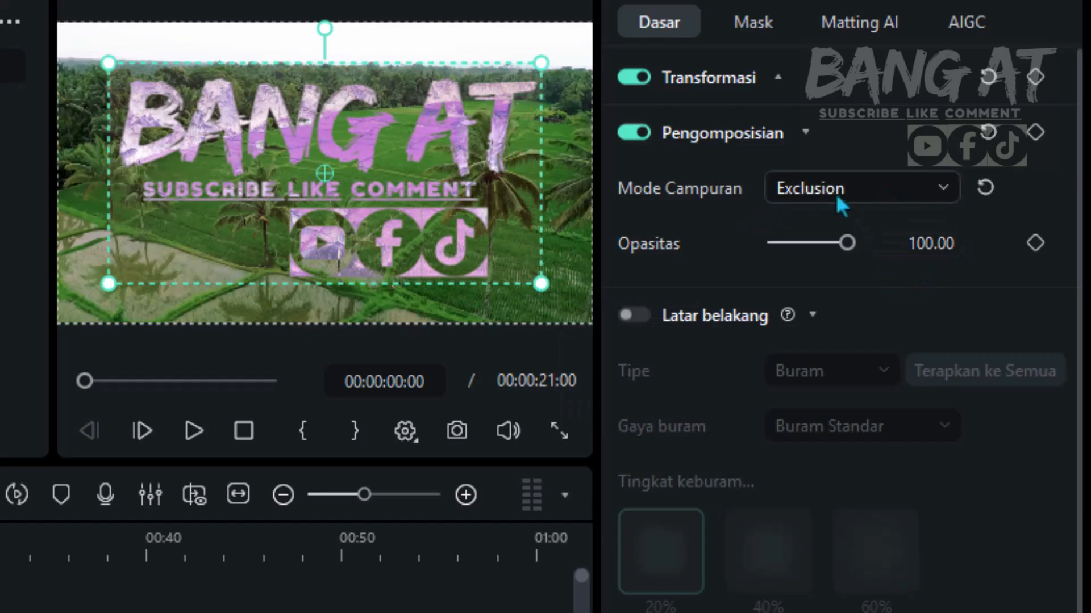
# Set the Baru watermark's blend mode to Mencerahkan
pyautogui.click(957, 195)
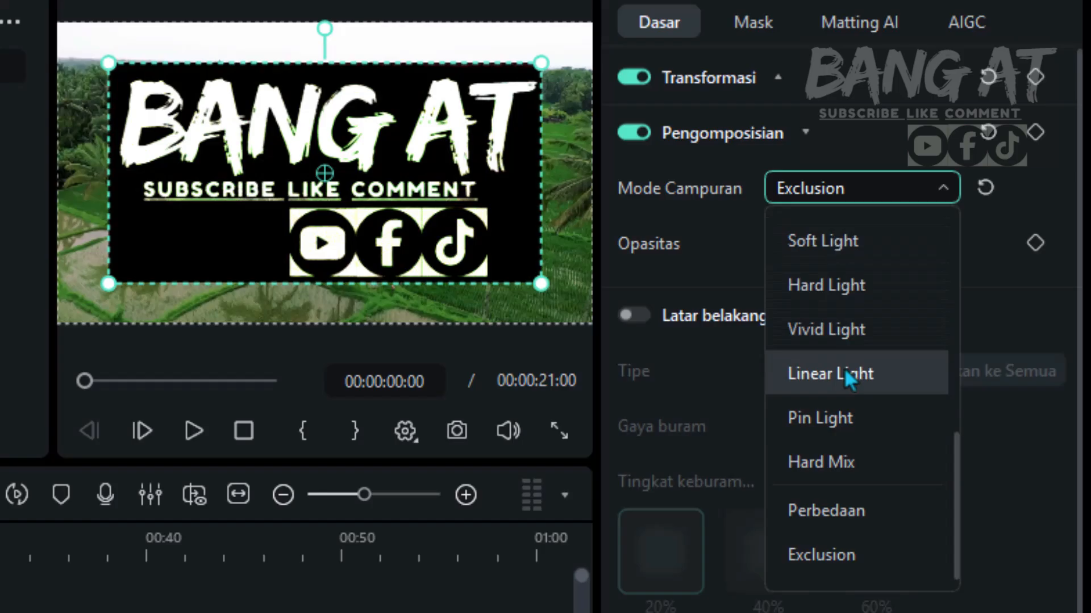
pyautogui.scroll(2, 845, 375)
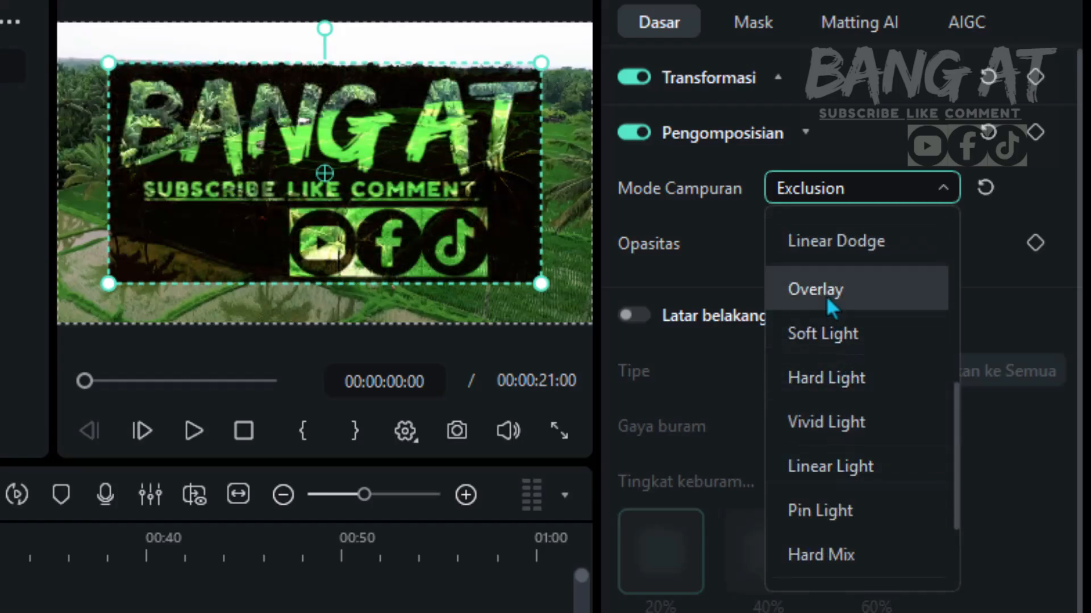
pyautogui.scroll(3, 826, 287)
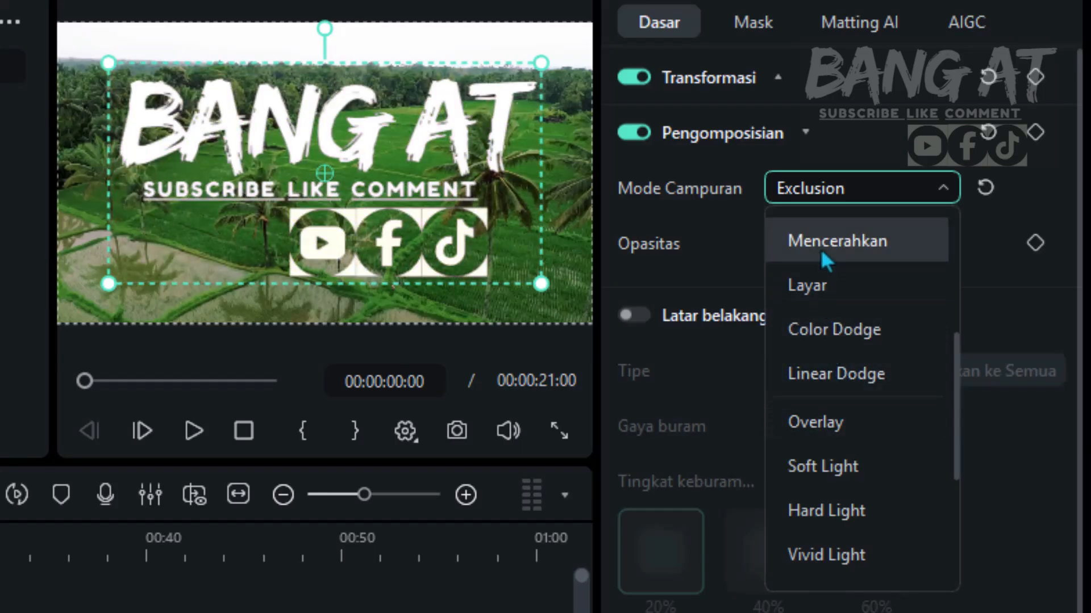
pyautogui.scroll(3, 820, 248)
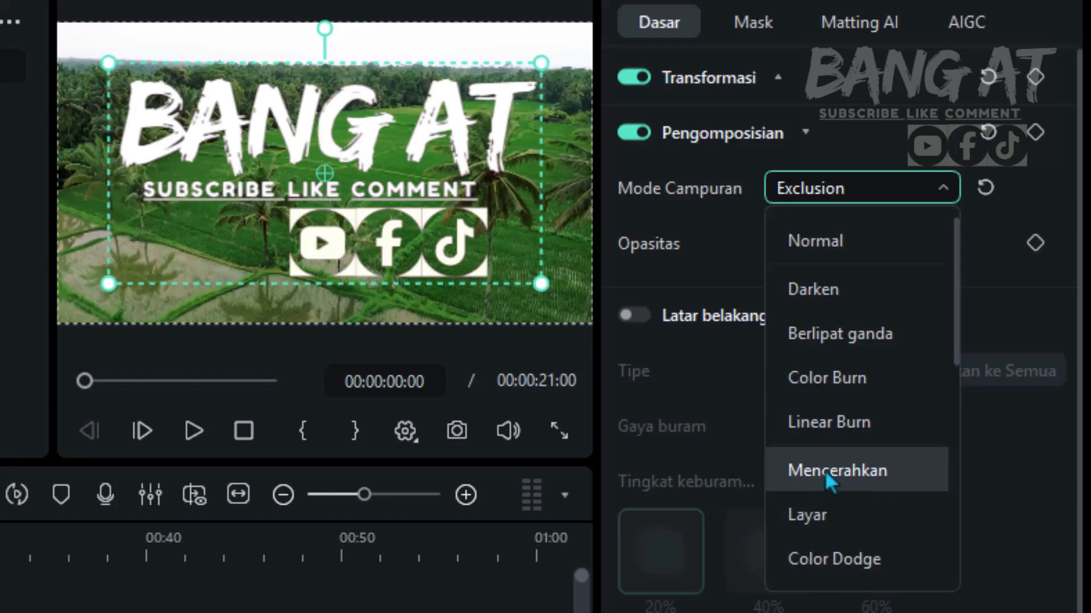
pyautogui.click(890, 469)
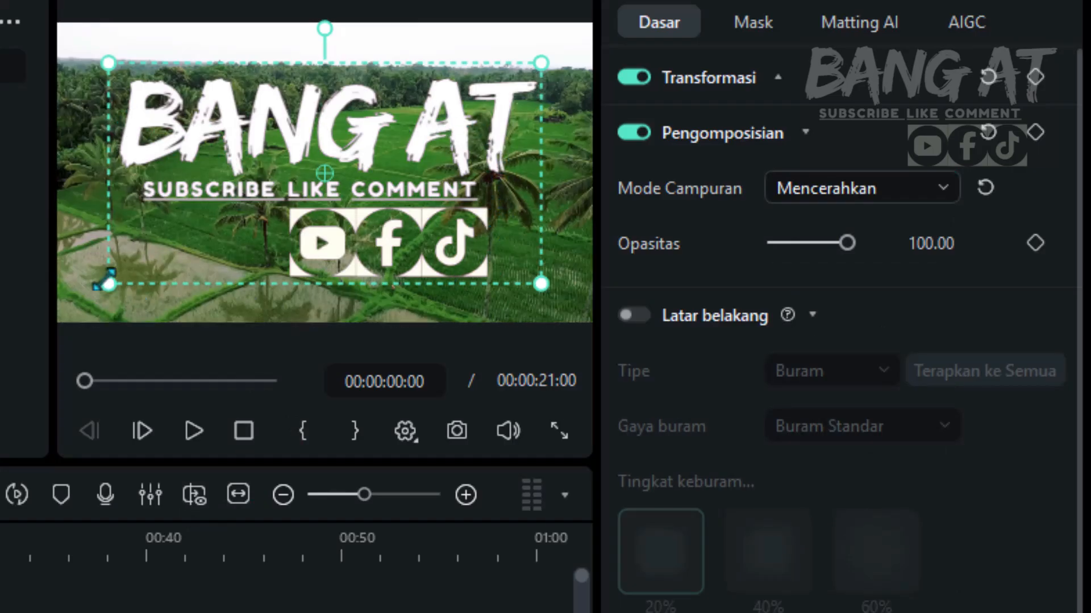
# Shrink the Baru watermark to a small logo and place it near the upper-right corner of the video frame
pyautogui.moveTo(105, 281); pyautogui.dragTo(261, 213)
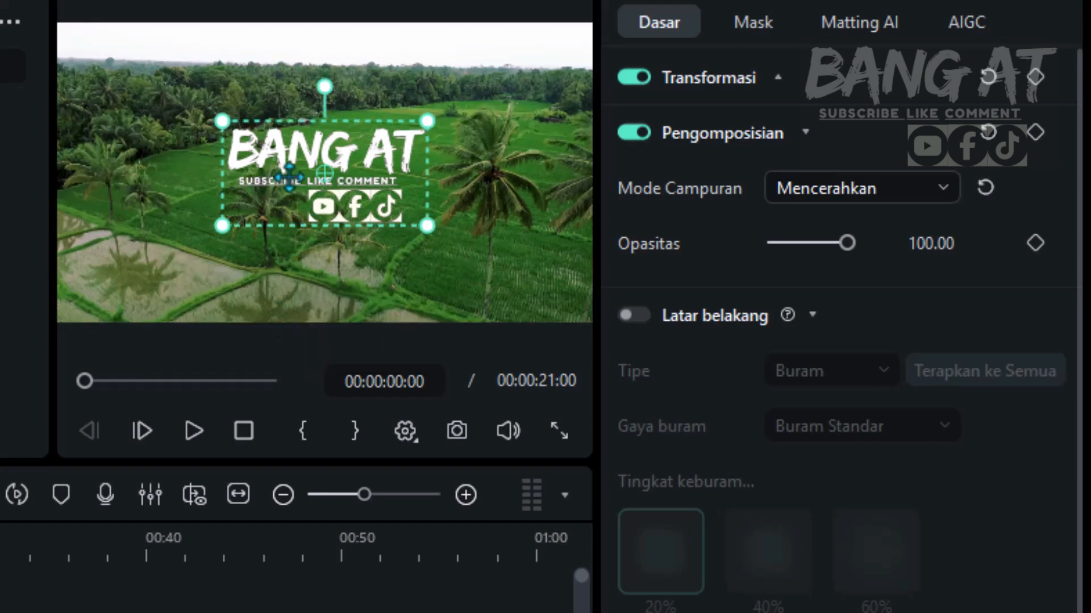
pyautogui.moveTo(302, 178); pyautogui.dragTo(422, 128)
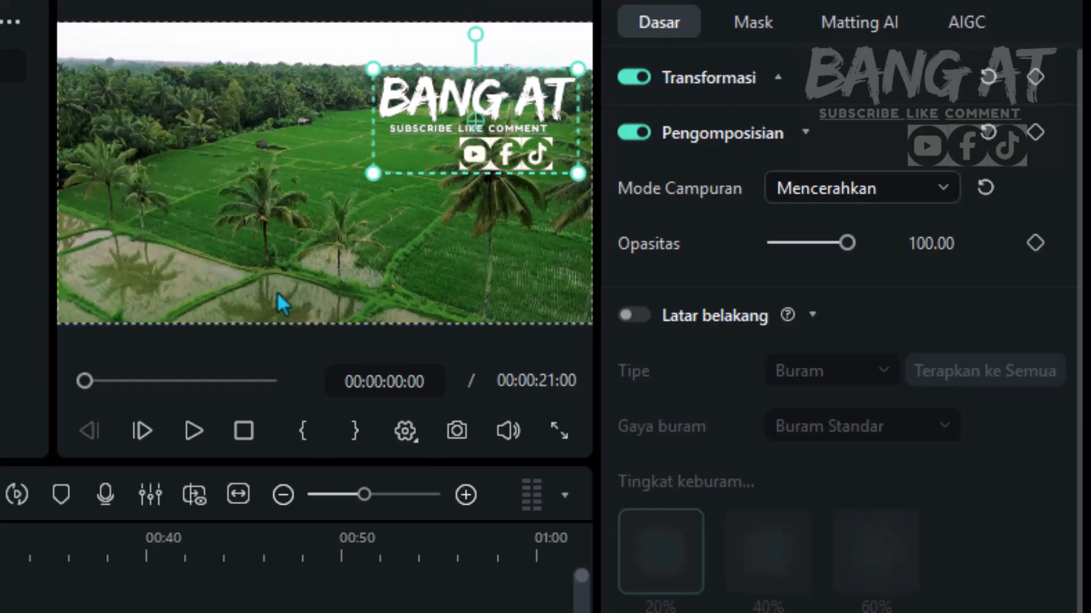
pyautogui.moveTo(373, 173); pyautogui.dragTo(430, 149)
pyautogui.moveTo(498, 117)
pyautogui.mouseDown()
pyautogui.moveTo(563, 108)
pyautogui.moveTo(512, 105)
pyautogui.mouseUp()
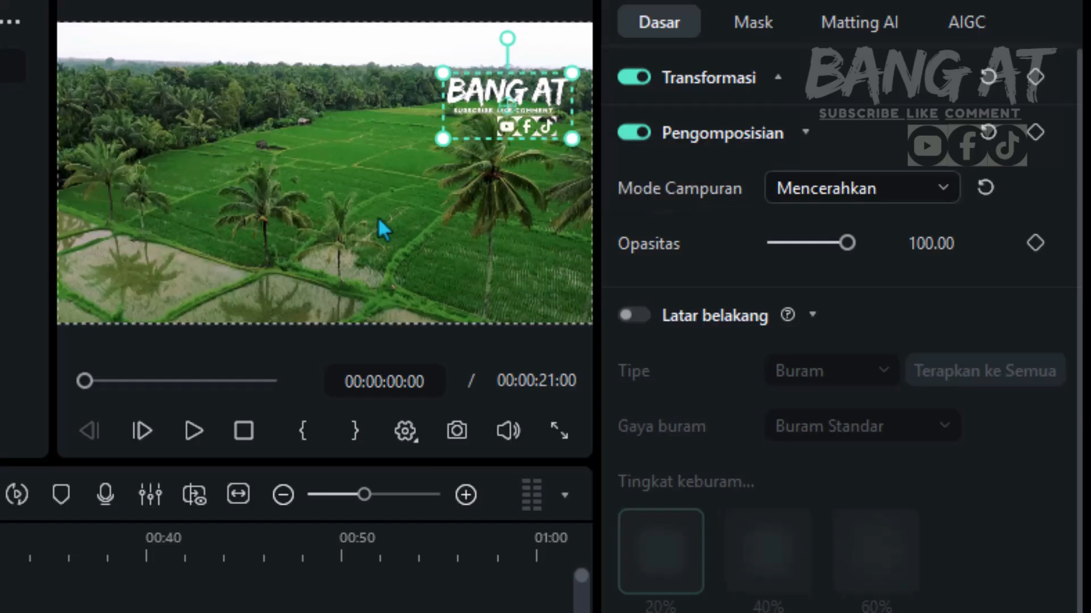
pyautogui.click(340, 247)
pyautogui.click(563, 84)
pyautogui.moveTo(445, 137); pyautogui.dragTo(448, 139)
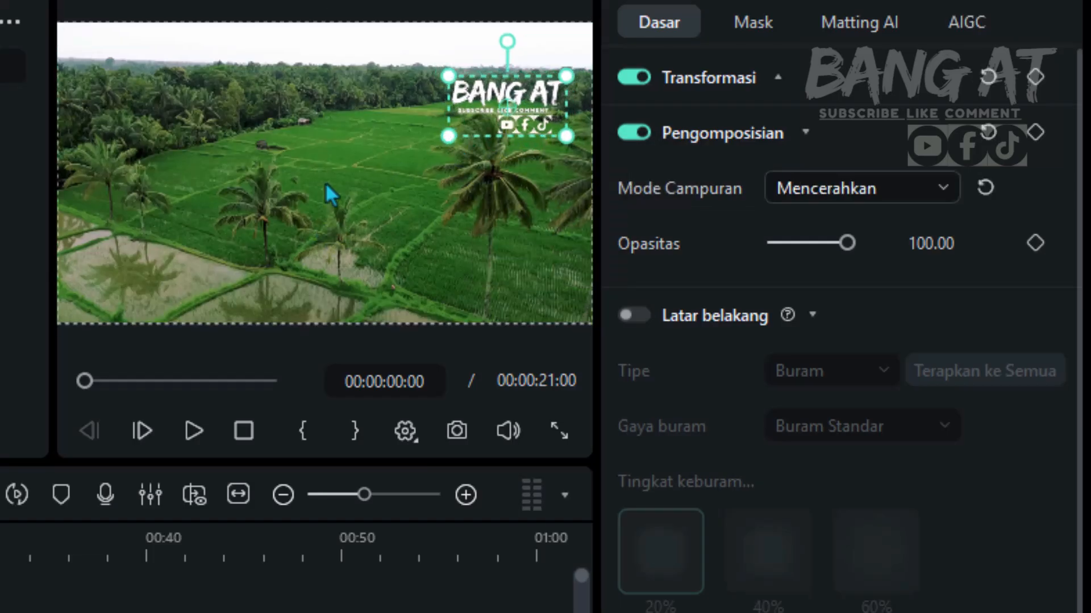
pyautogui.click(325, 182)
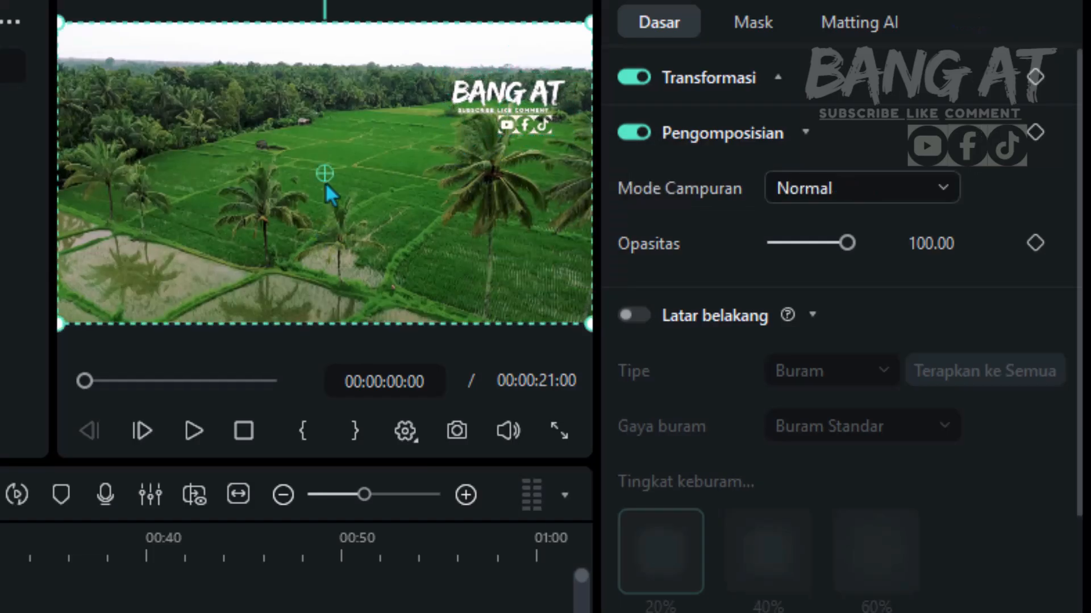
# Reapply the Mencerahkan blend mode to the Baru watermark and nudge it slightly closer to the frame's upper-right corner
pyautogui.click(485, 132)
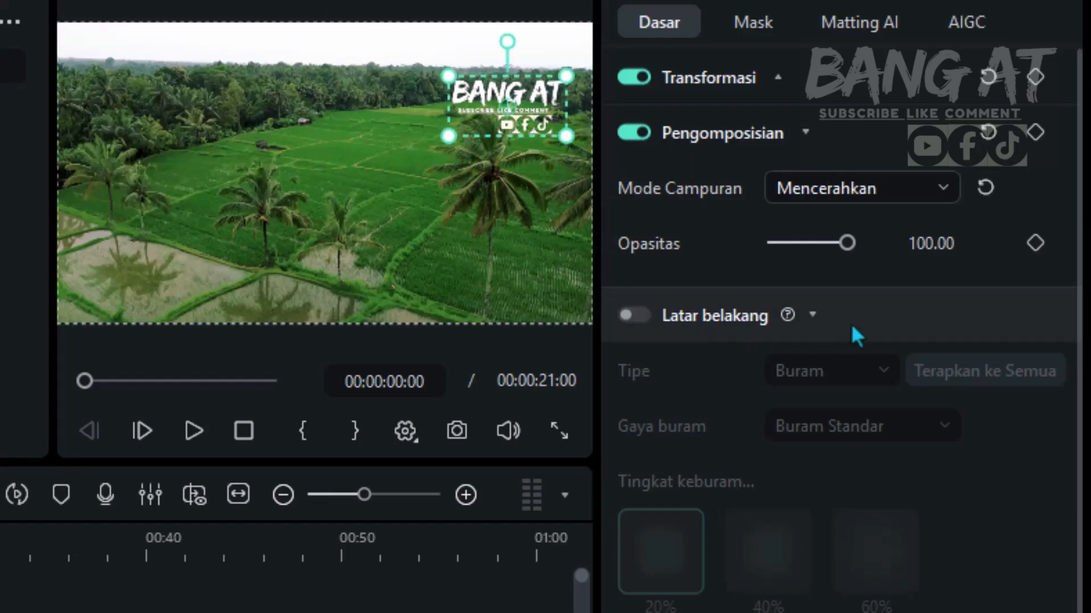
pyautogui.click(945, 189)
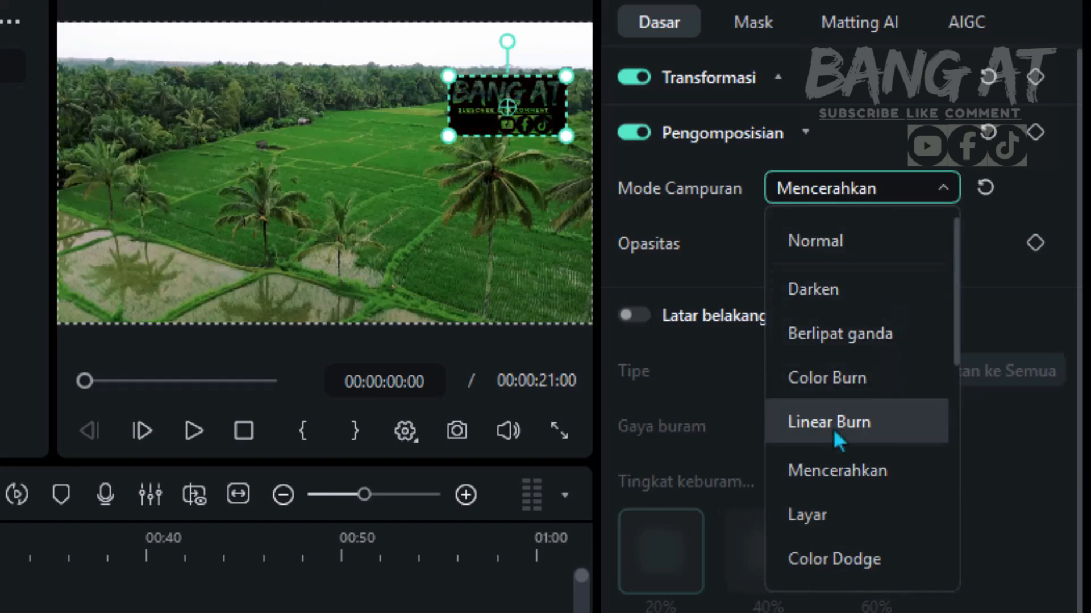
pyautogui.click(838, 469)
pyautogui.click(310, 180)
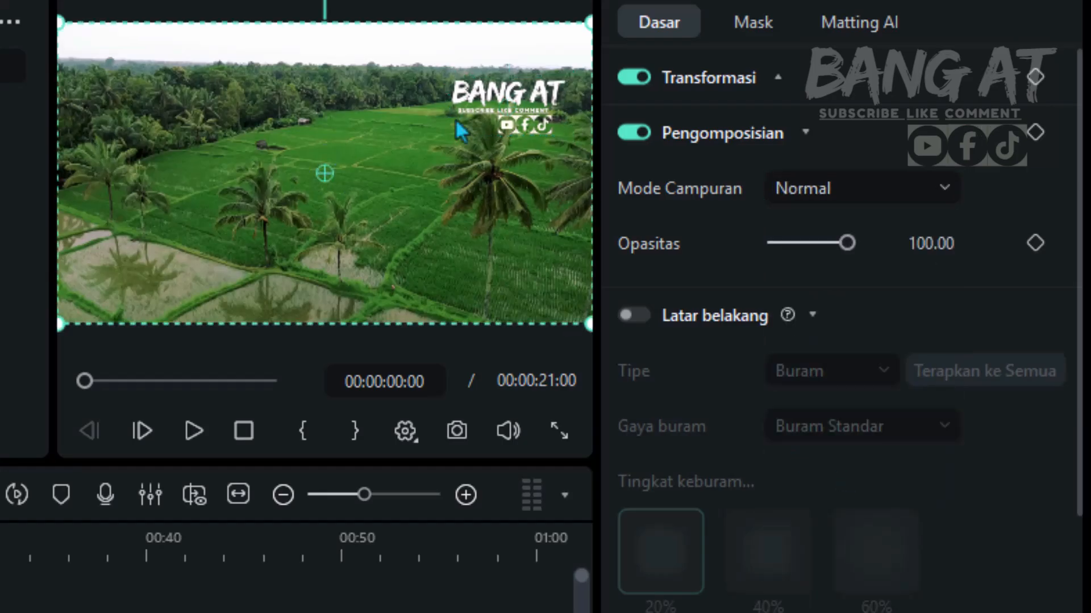
pyautogui.moveTo(499, 121); pyautogui.dragTo(507, 107)
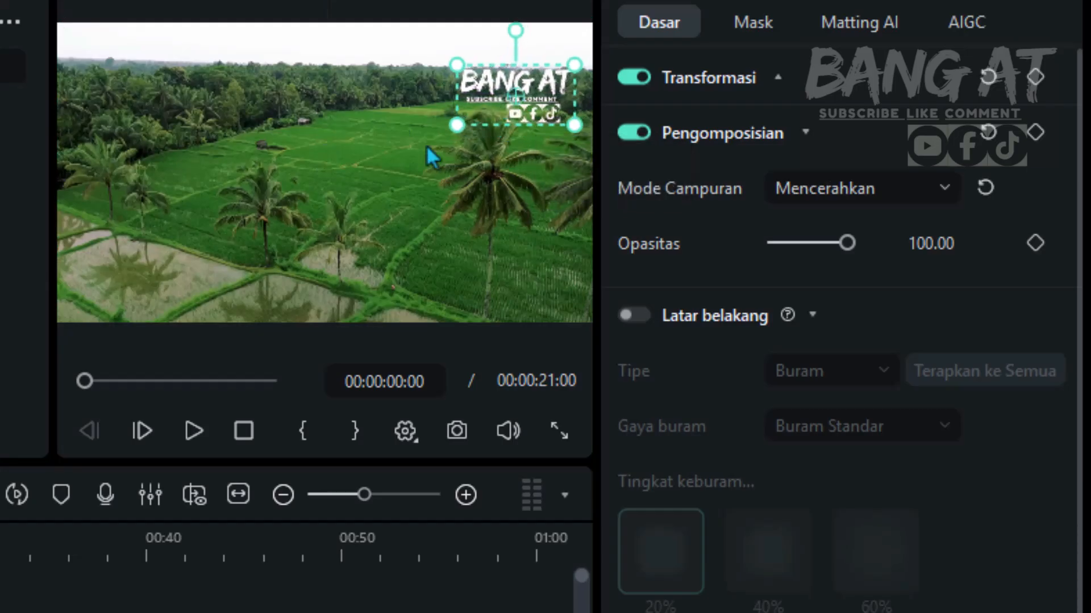
pyautogui.click(305, 182)
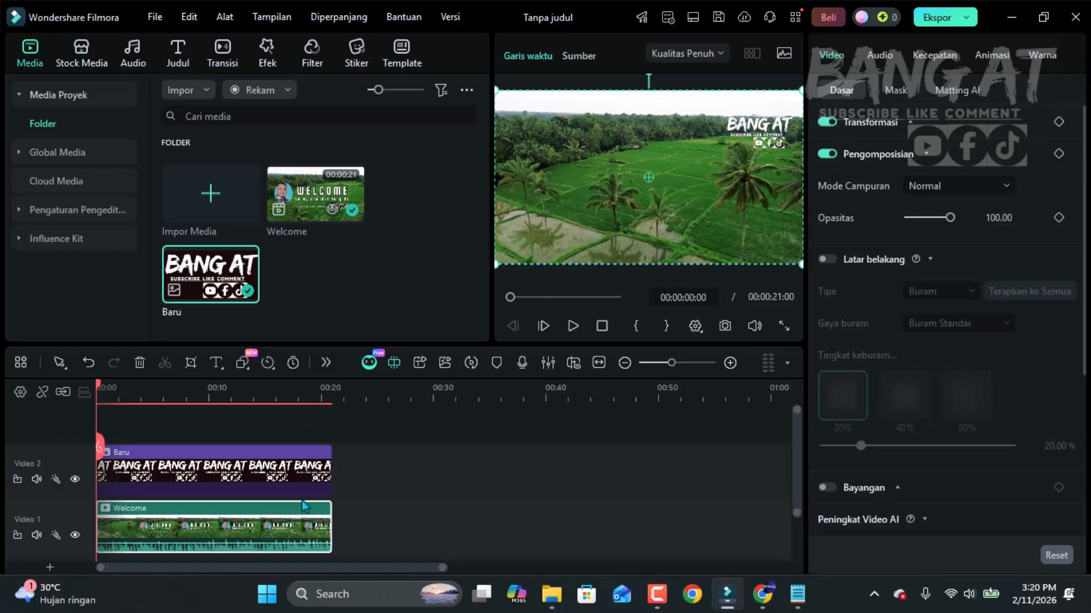
# Play the video through to its end to check the watermark over the whole clip, leaving nothing selected
pyautogui.click(573, 333)
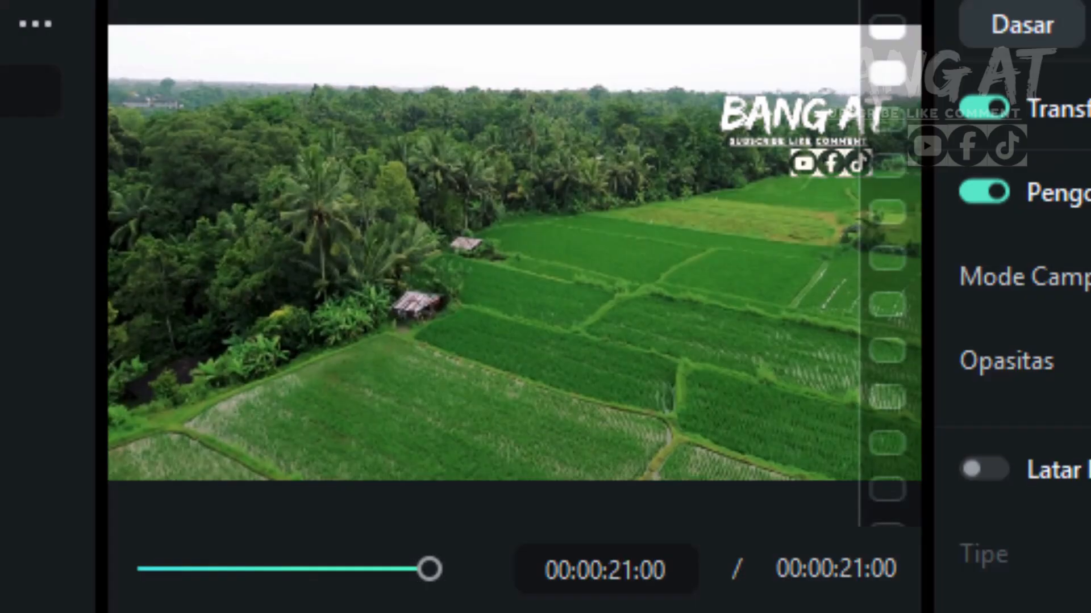
pyautogui.press('space')
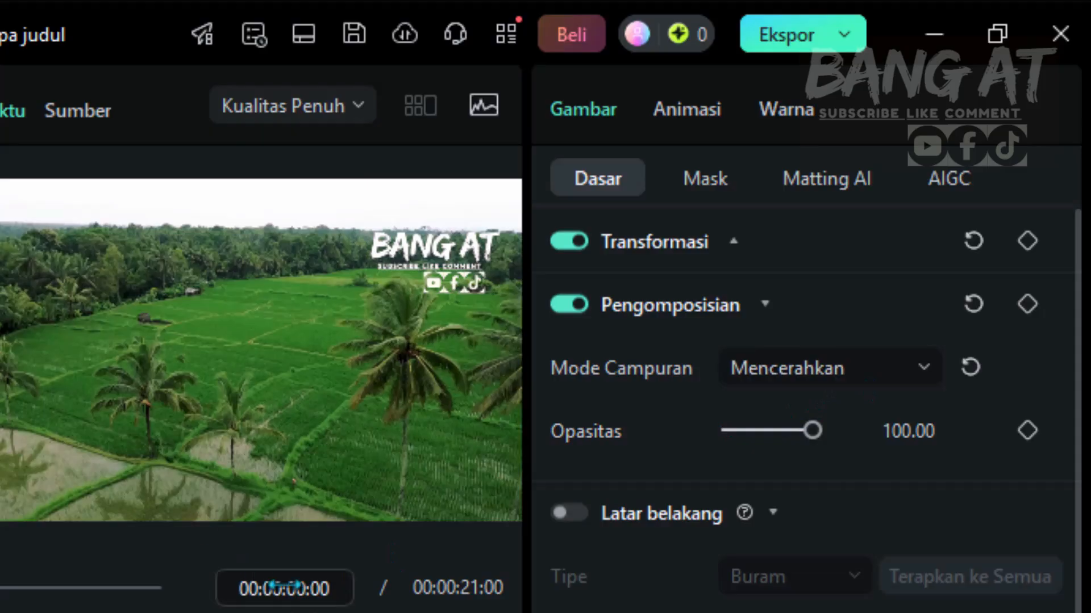
pyautogui.click(442, 274)
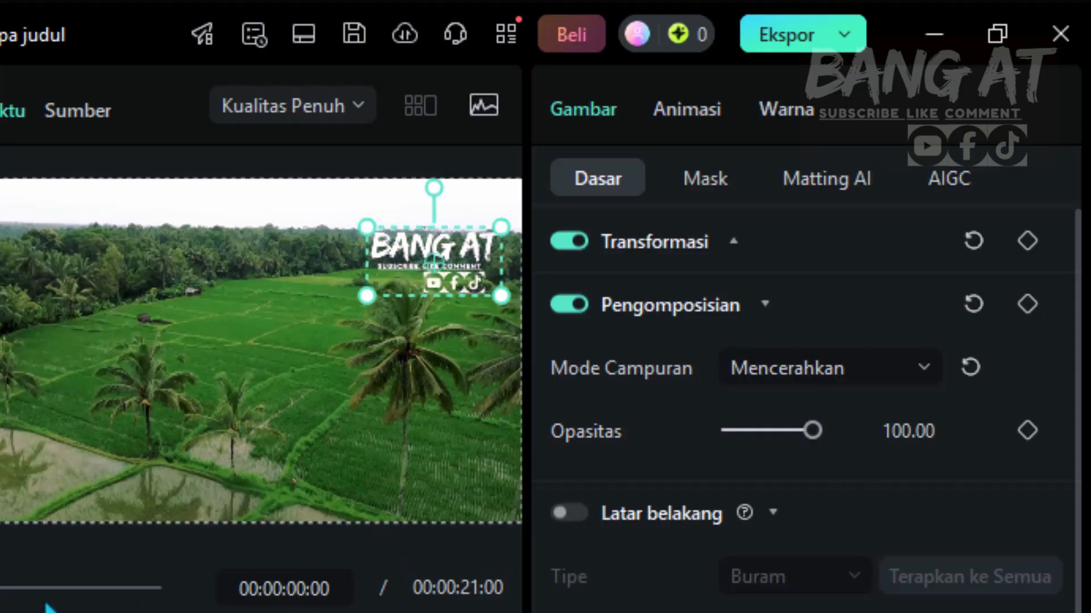
pyautogui.press('Escape')
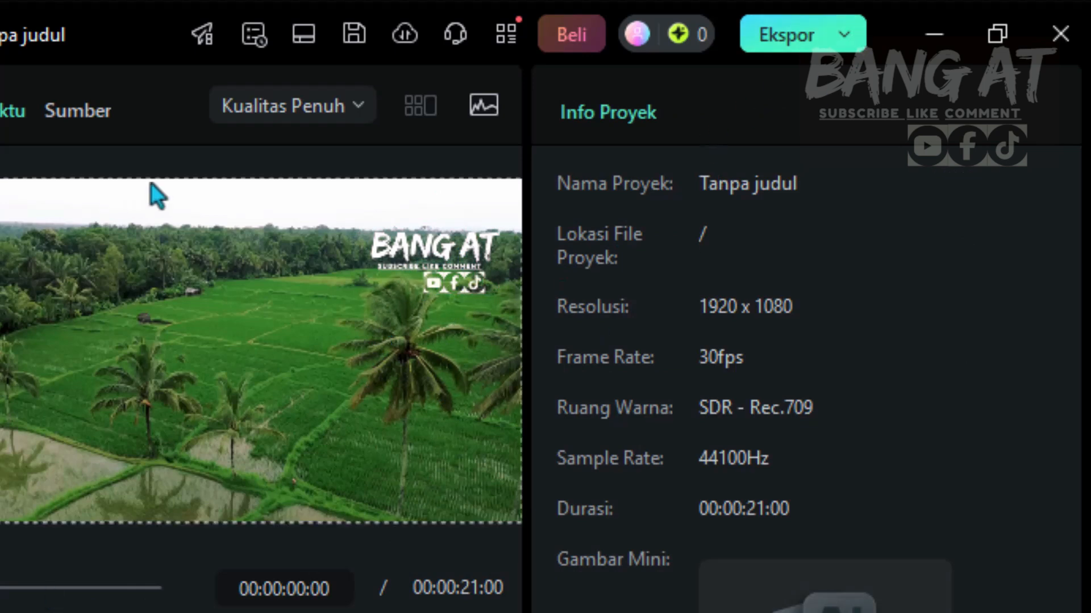
# Review the local video export settings, close them without exporting, and minimise the editor window
pyautogui.click(846, 38)
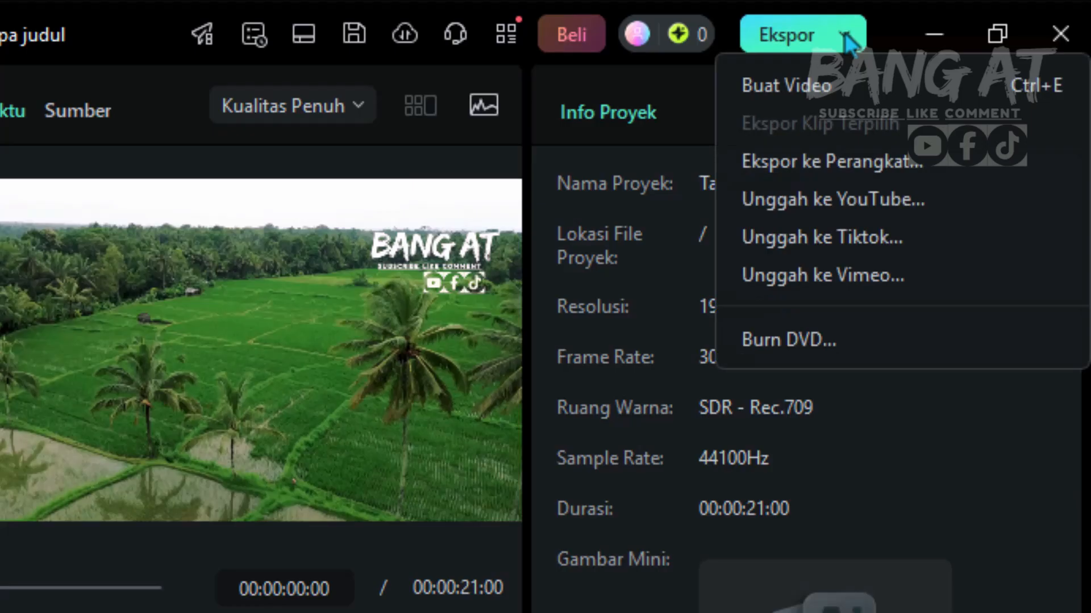
pyautogui.click(793, 38)
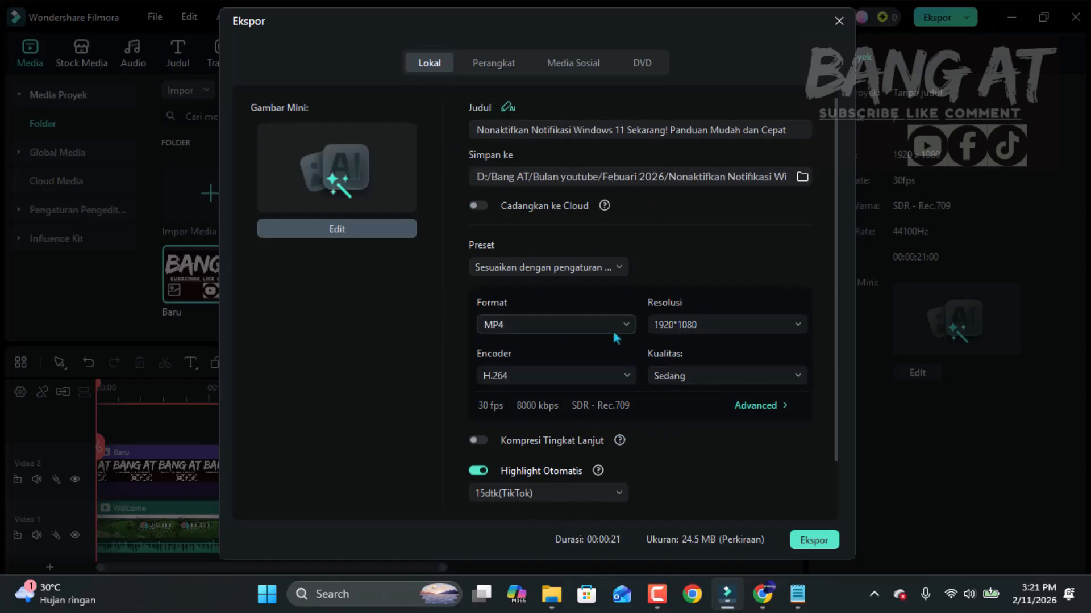
pyautogui.scroll(-2, 615, 339)
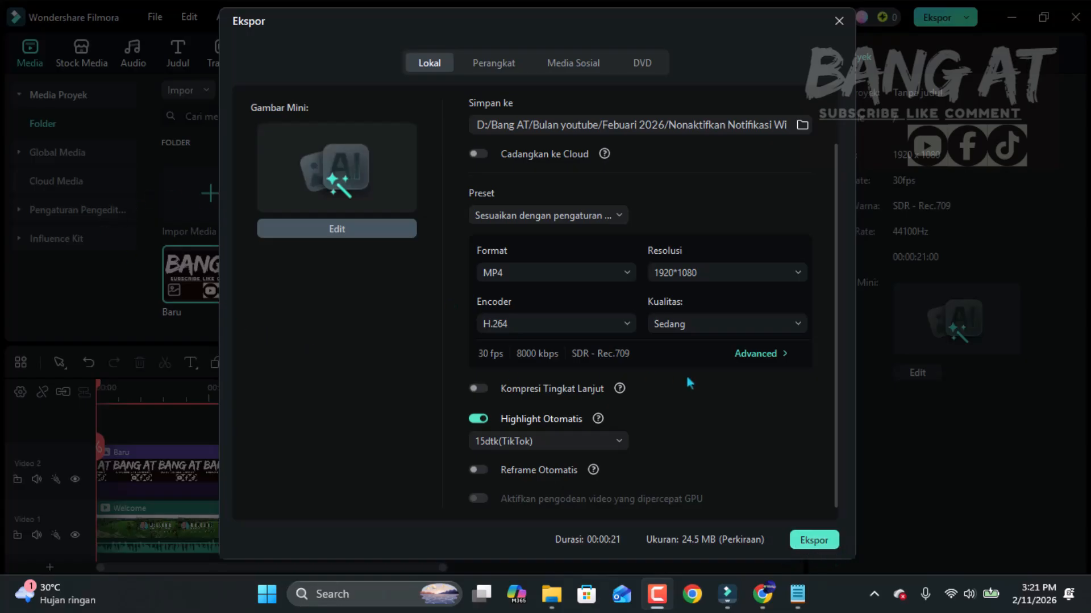
pyautogui.click(839, 21)
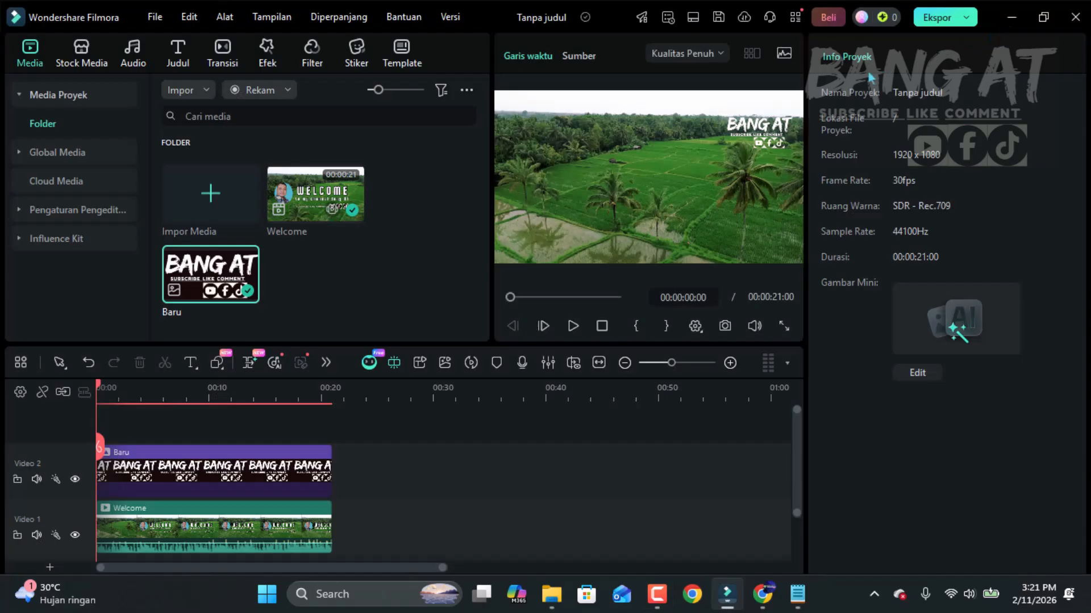
pyautogui.click(1013, 18)
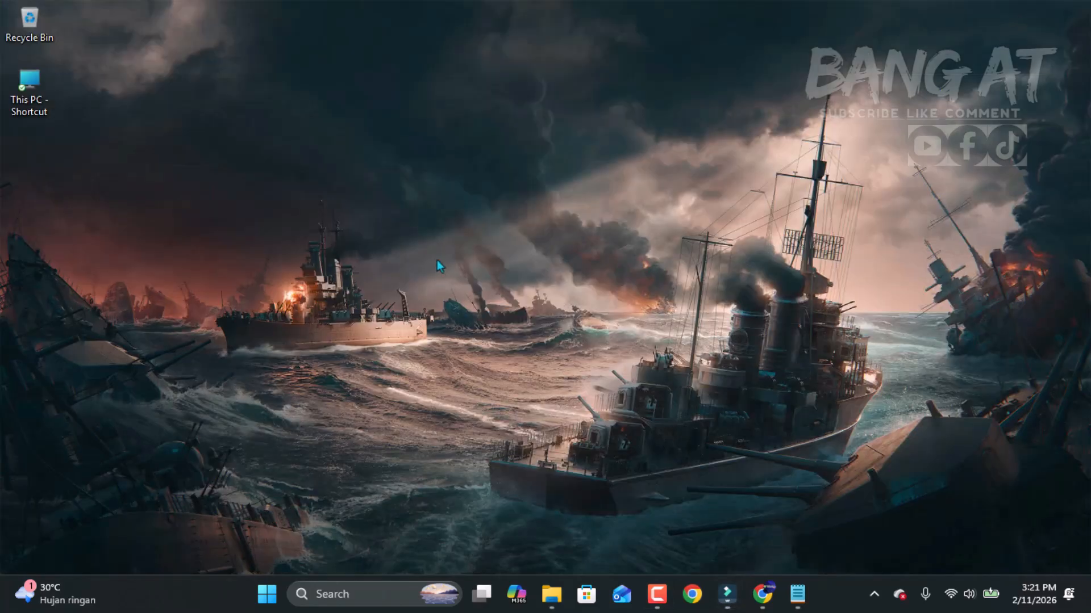